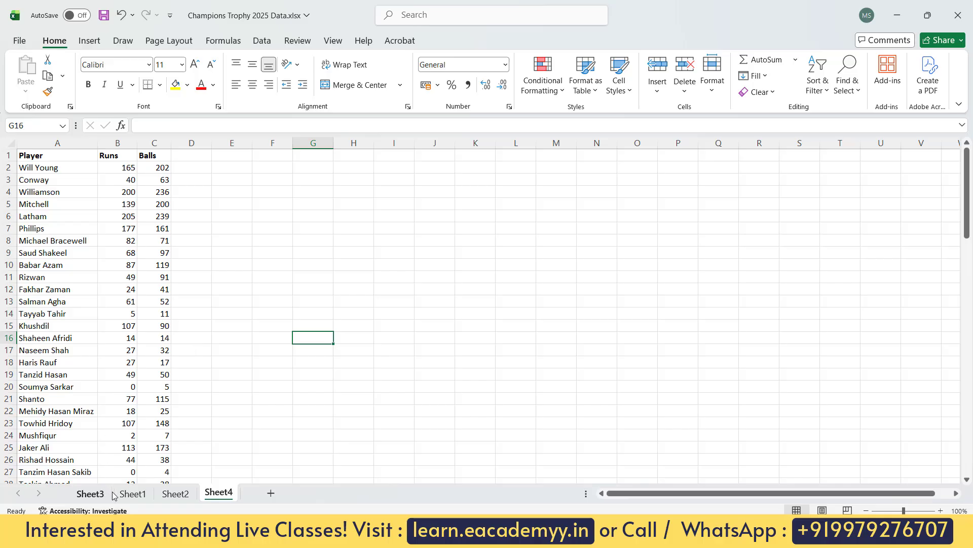
- Look over Sheet1 and Sheet2, and examine the Player, Runs and Balls formulas in row 2 of Sheet4
{"action": "left_click", "coordinate": [132, 494]}
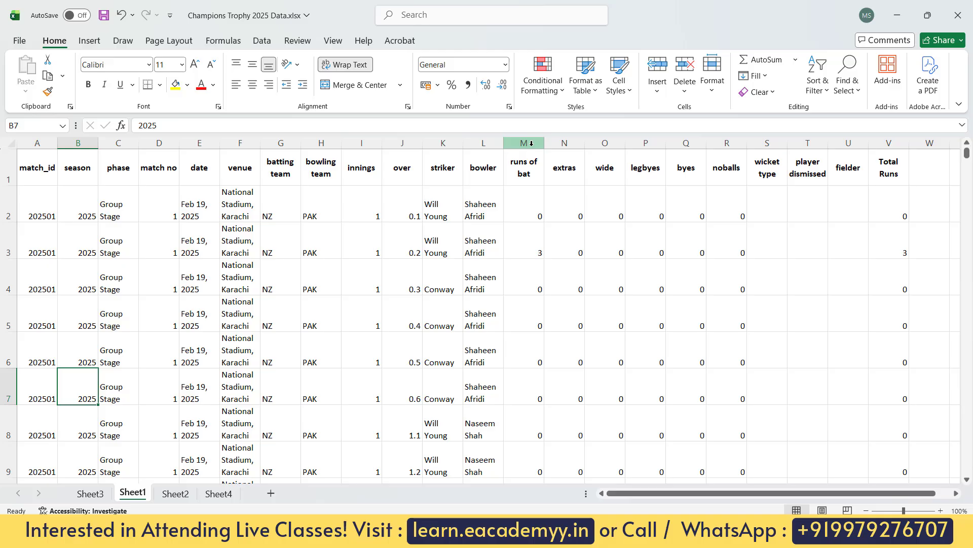
{"action": "left_click", "coordinate": [174, 492]}
{"action": "left_click", "coordinate": [218, 493]}
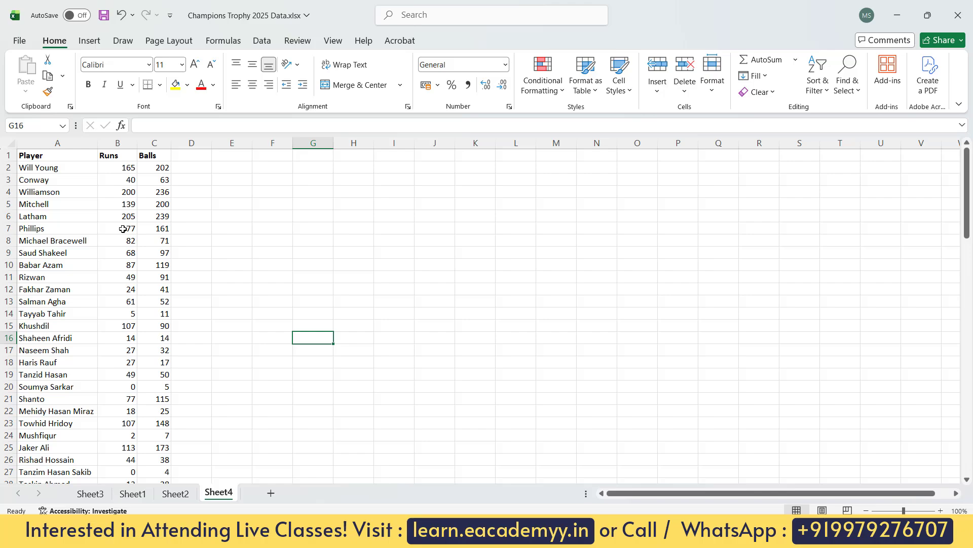
{"action": "left_click", "coordinate": [60, 170]}
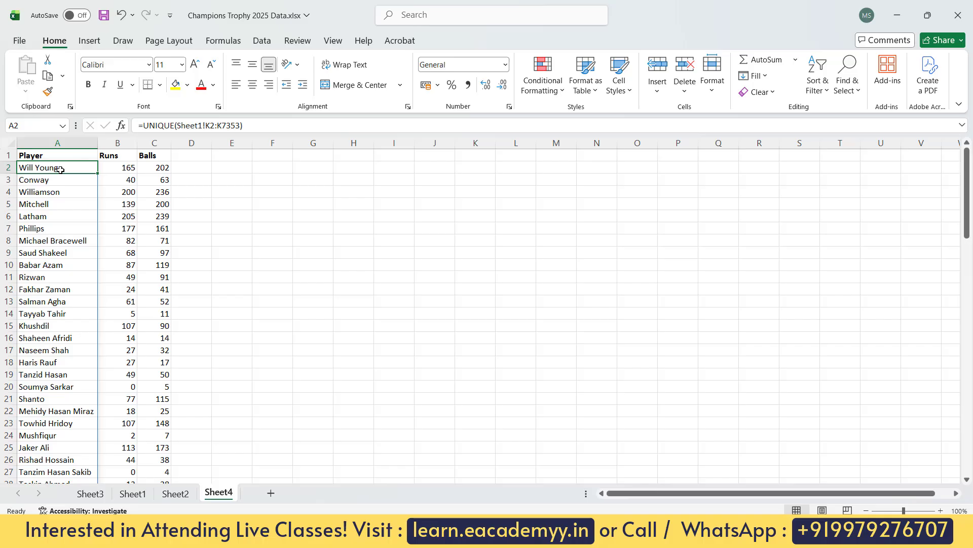
{"action": "key", "text": "Right"}
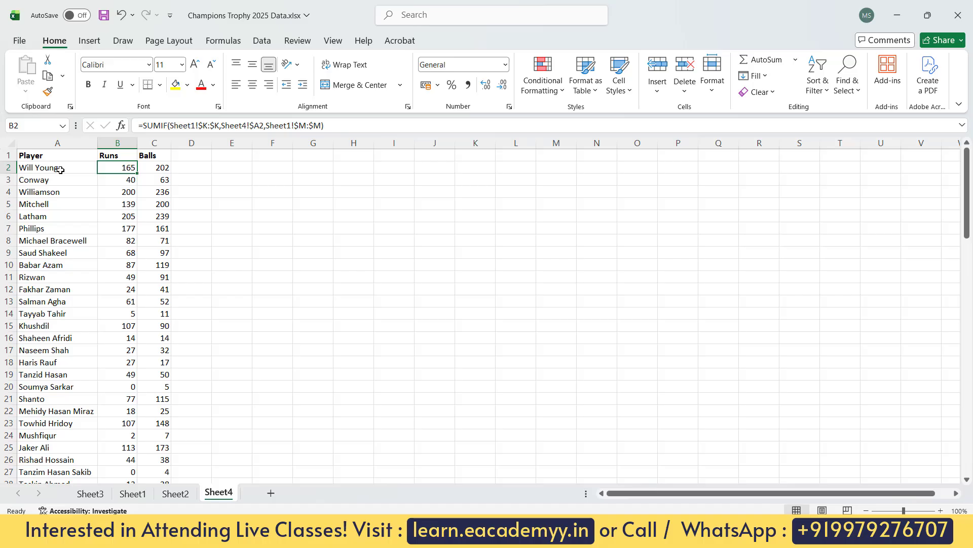
{"action": "key", "text": "Right"}
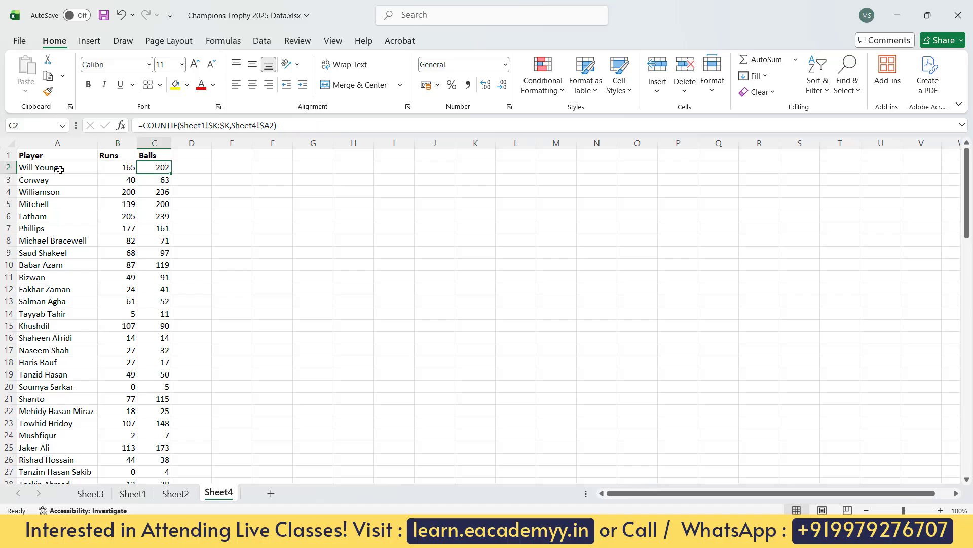
{"action": "left_click", "coordinate": [60, 170]}
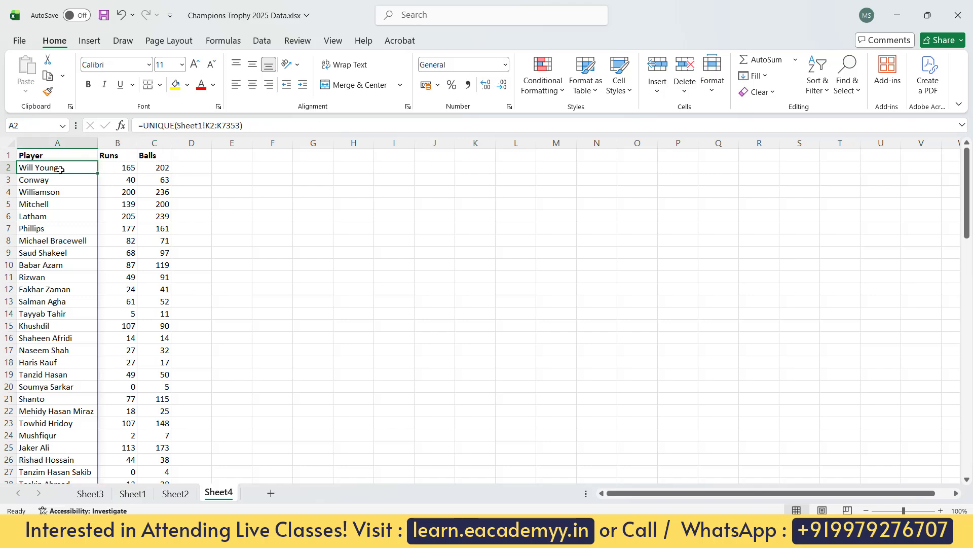
{"action": "key", "text": "Right"}
{"action": "key", "text": "Right"}
{"action": "key", "text": "Right"}
{"action": "key", "text": "Right"}
{"action": "key", "text": "Right"}
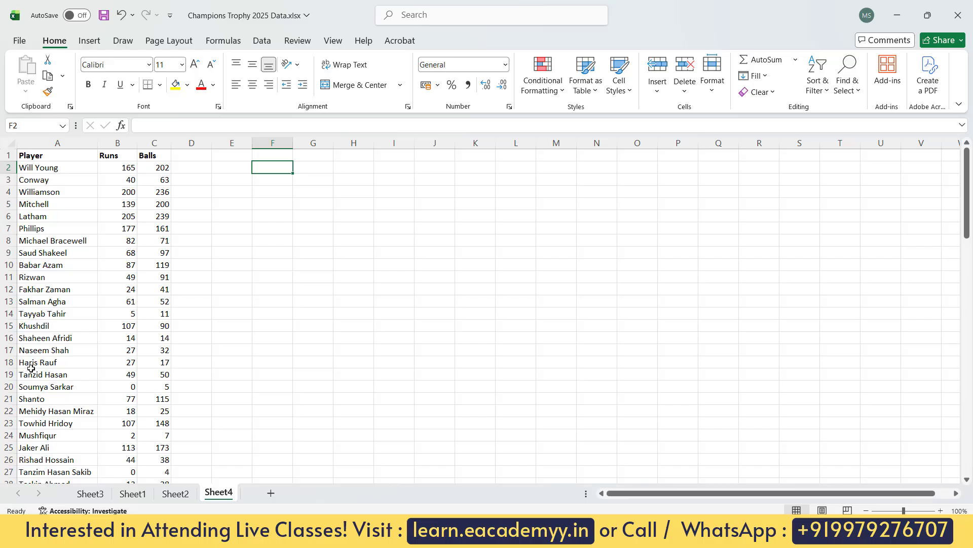
- Review the player list down to its last row, and examine the first Player entries and the Runs formula in B3
{"action": "scroll", "coordinate": [50, 358], "scroll_direction": "down", "scroll_amount": 8}
{"action": "scroll", "coordinate": [50, 358], "scroll_direction": "down", "scroll_amount": 20}
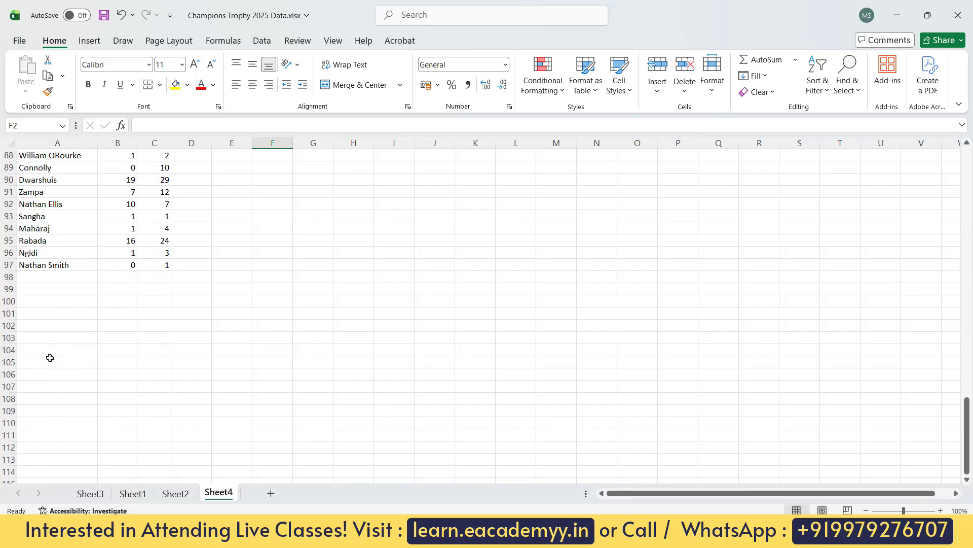
{"action": "scroll", "coordinate": [49, 357], "scroll_direction": "up", "scroll_amount": 4}
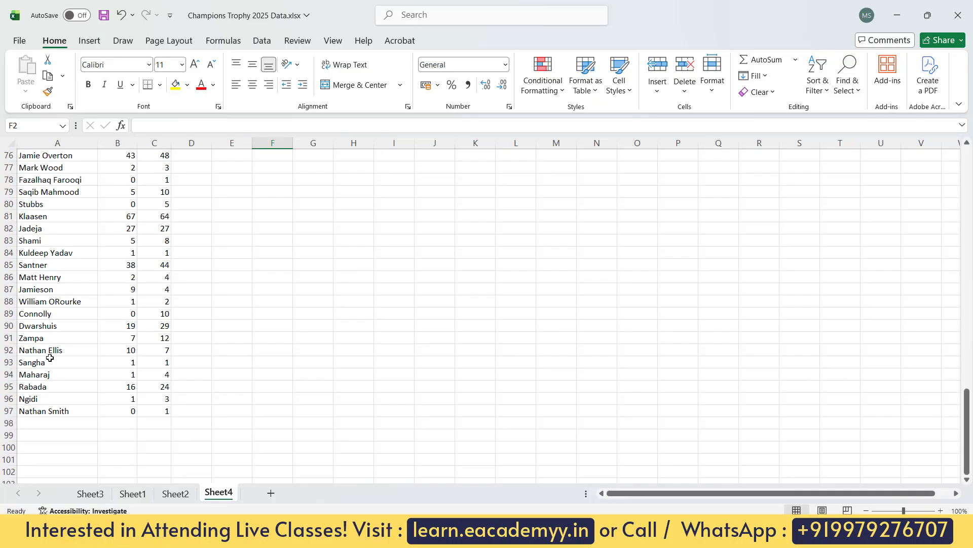
{"action": "scroll", "coordinate": [50, 358], "scroll_direction": "up", "scroll_amount": 20}
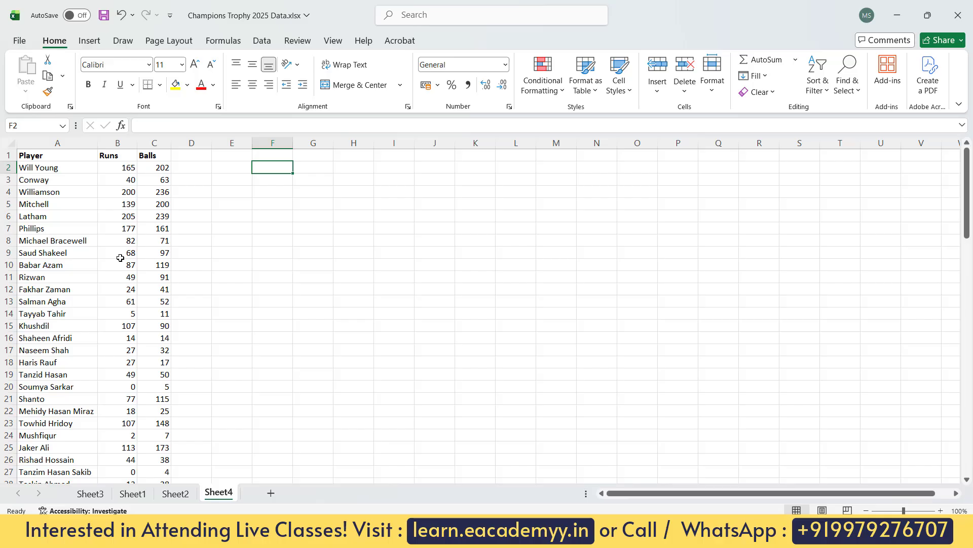
{"action": "key", "text": "Left"}
{"action": "key", "text": "Left"}
{"action": "key", "text": "Left"}
{"action": "key", "text": "Left"}
{"action": "key", "text": "Left"}
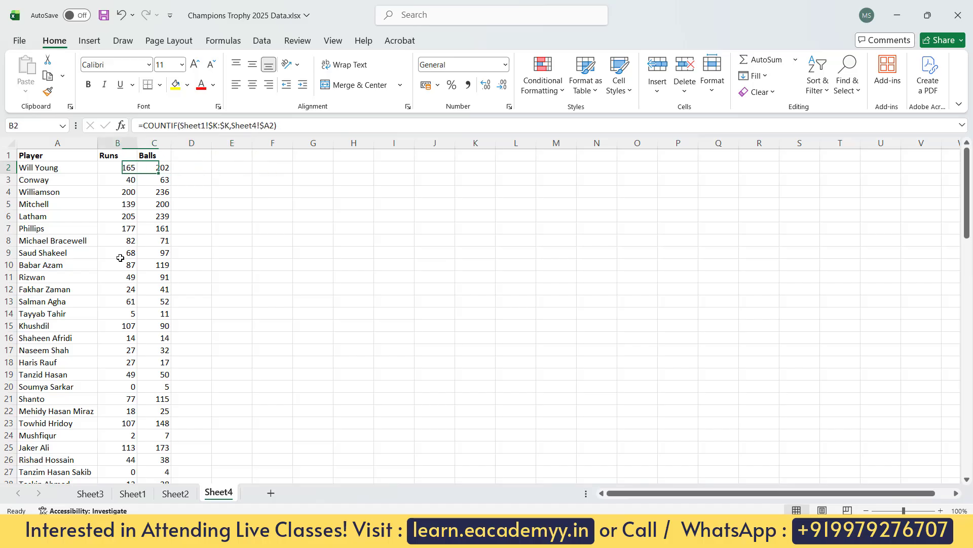
{"action": "key", "text": "Down"}
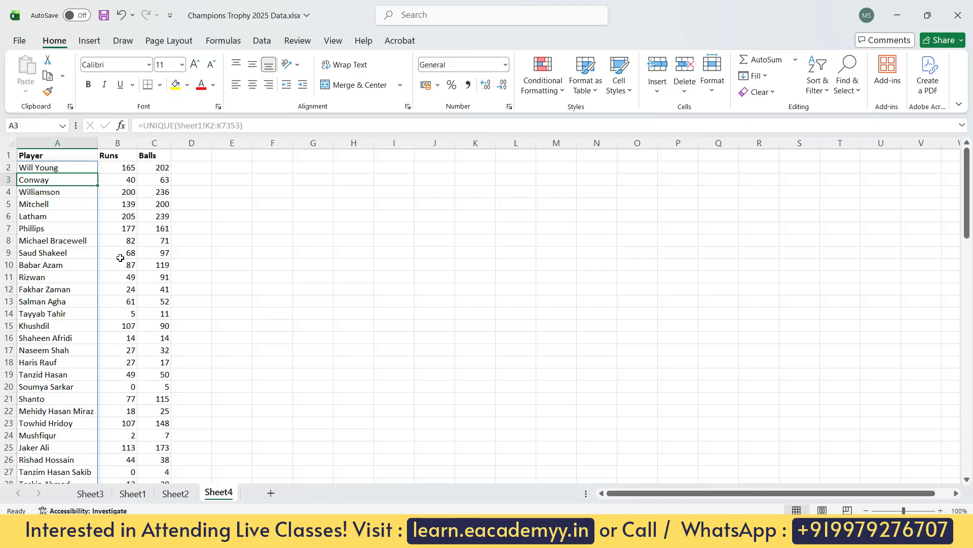
{"action": "key", "text": "Up"}
{"action": "key", "text": "Up"}
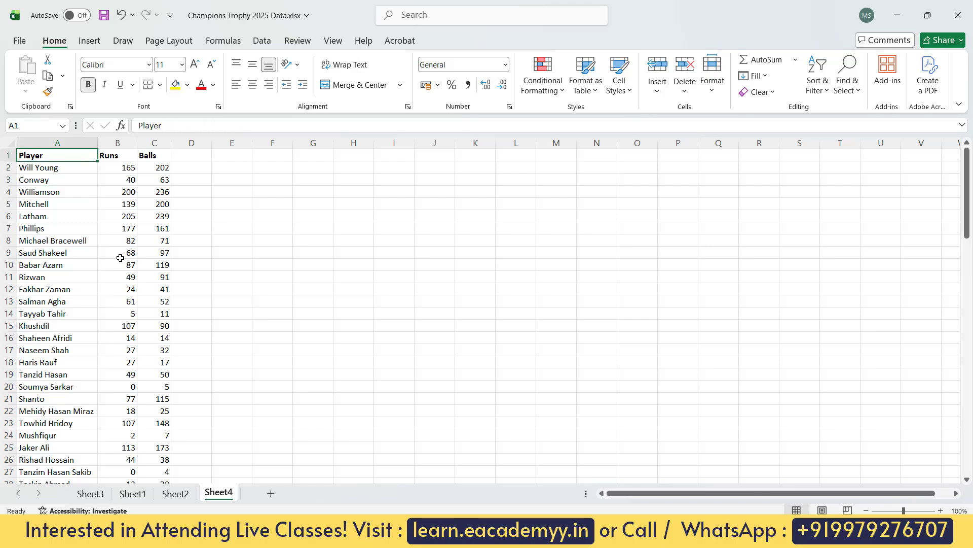
{"action": "key", "text": "Down"}
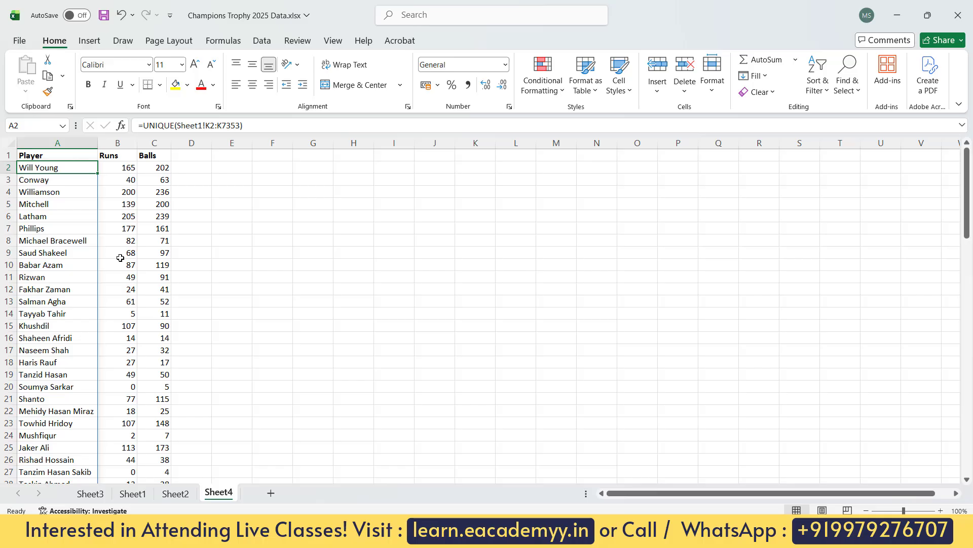
{"action": "key", "text": "Down"}
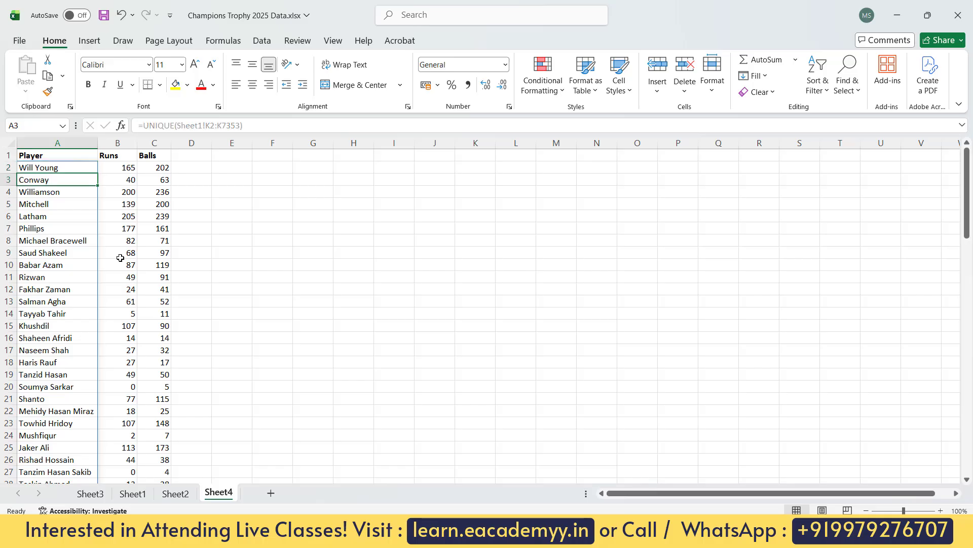
{"action": "key", "text": "Right"}
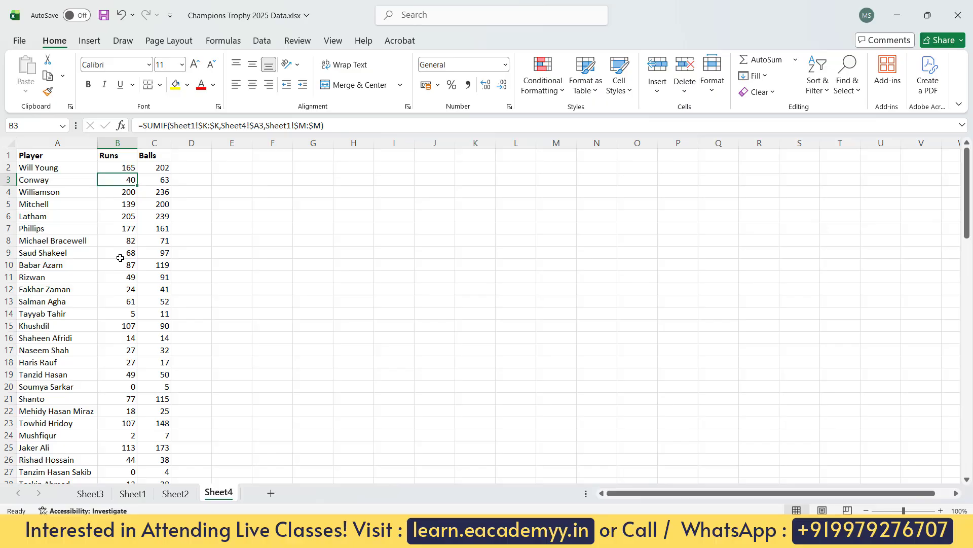
- Start a new formula in the empty cell G3 of Sheet4
{"action": "key", "text": "Right"}
{"action": "key", "text": "Right"}
{"action": "key", "text": "Right"}
{"action": "key", "text": "Right"}
{"action": "key", "text": "Right"}
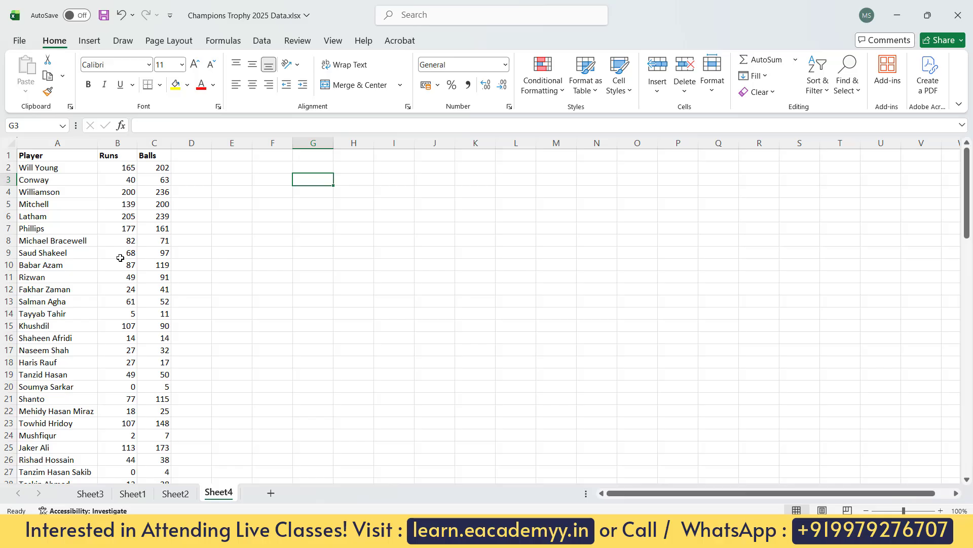
{"action": "type", "text": "="}
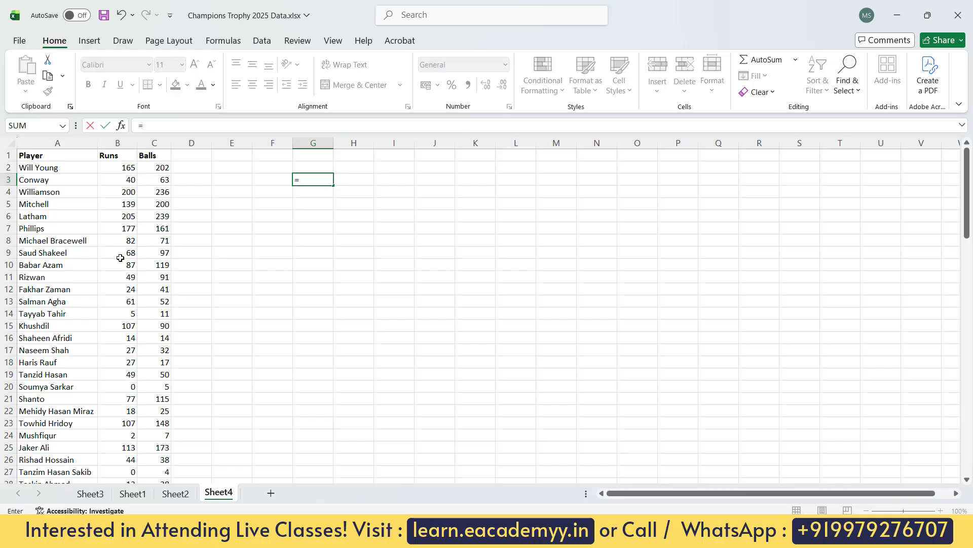
{"action": "type", "text": "vlo"}
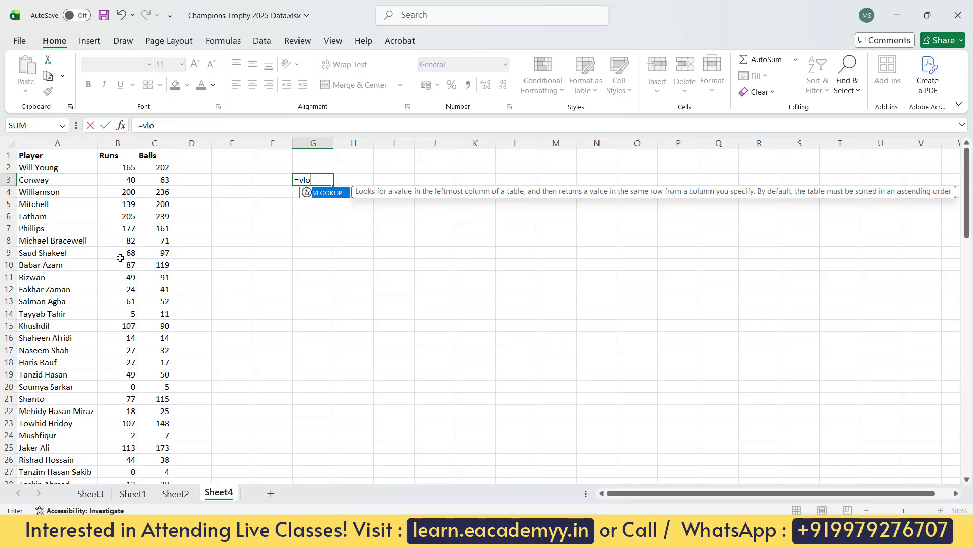
{"action": "key", "text": "Tab"}
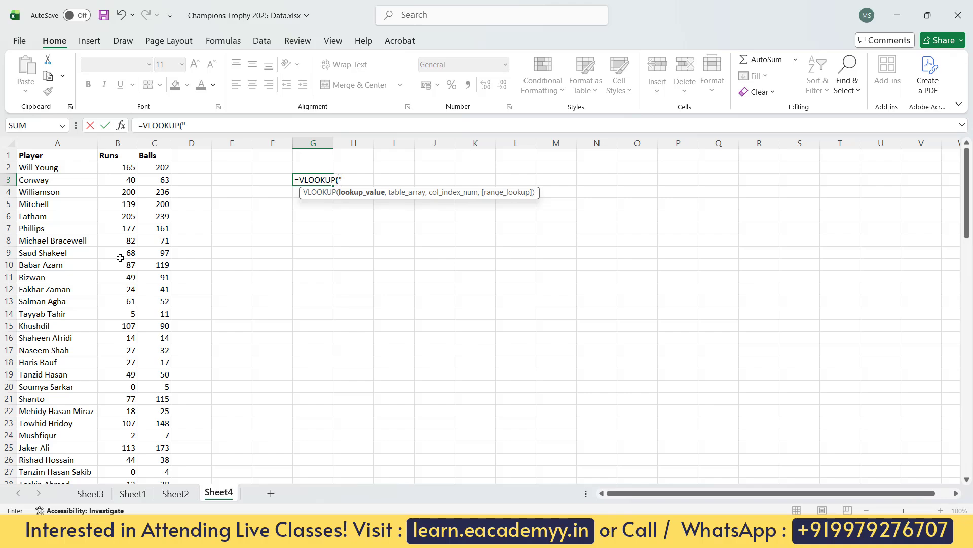
{"action": "type", "text": "Latham\","}
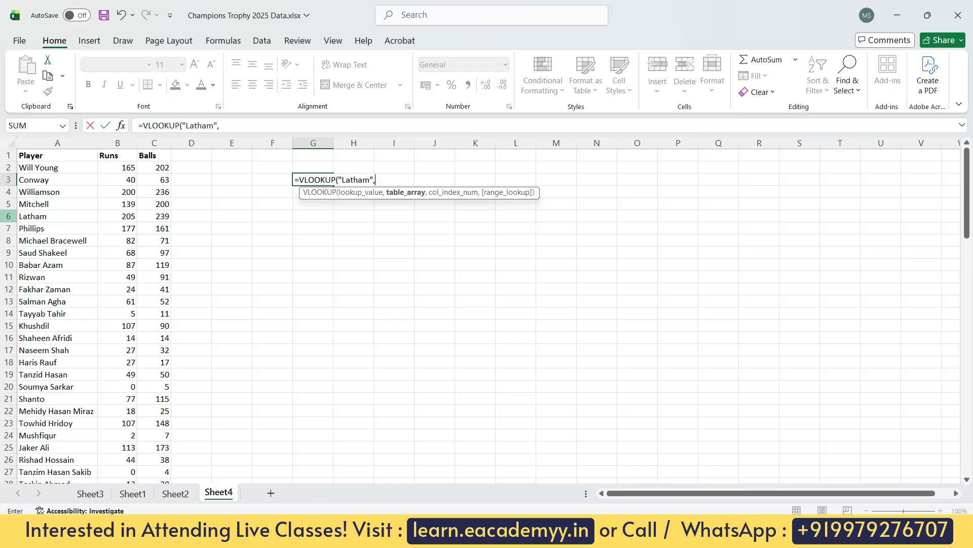
{"action": "left_click", "coordinate": [38, 158]}
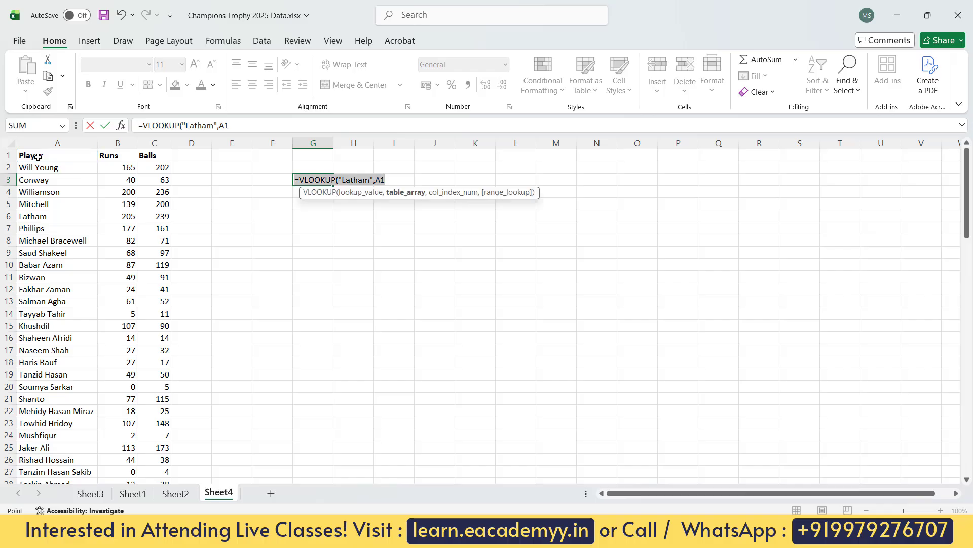
{"action": "left_click_drag", "start_coordinate": [53, 143], "coordinate": [153, 143]}
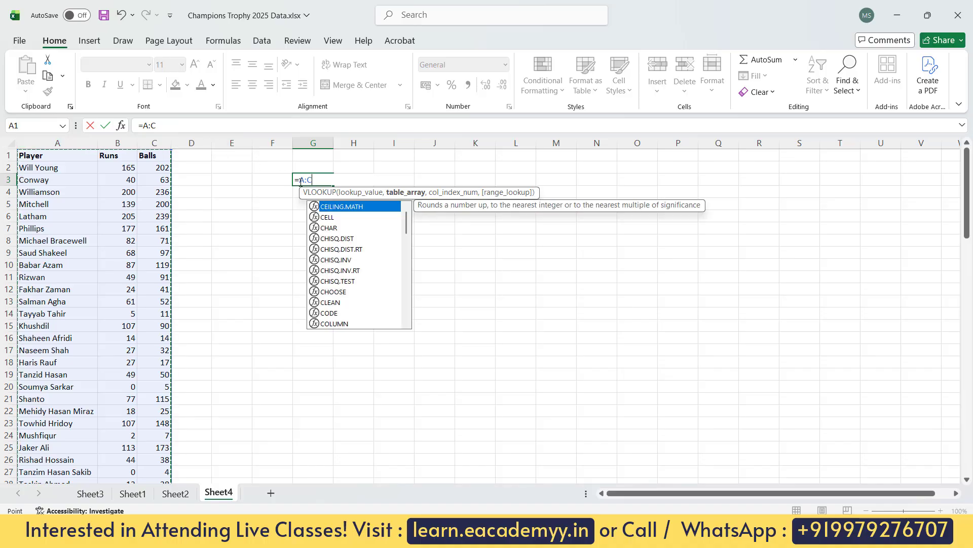
{"action": "key", "text": "BackSpace"}
{"action": "key", "text": "BackSpace"}
{"action": "key", "text": "BackSpace"}
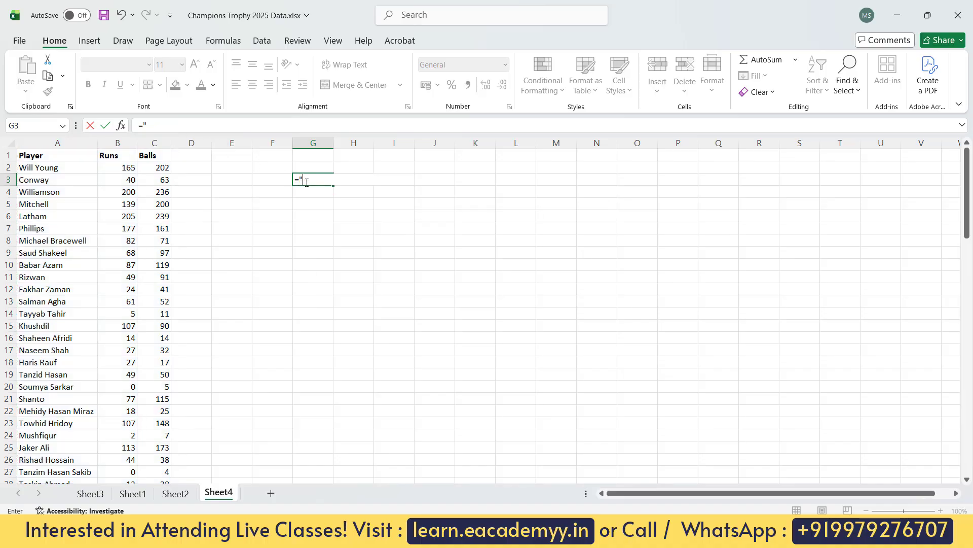
{"action": "type", "text": "\"Latham\""}
{"action": "key", "text": "BackSpace"}
{"action": "key", "text": "BackSpace"}
{"action": "key", "text": "BackSpace"}
{"action": "key", "text": "BackSpace"}
{"action": "key", "text": "BackSpace"}
{"action": "key", "text": "BackSpace"}
{"action": "key", "text": "BackSpace"}
- Complete the G3 formula as =VLOOKUP("Latham",A:C,2,FALSE) to return Latham's runs with an exact match
{"action": "type", "text": "vl"}
{"action": "key", "text": "Tab"}
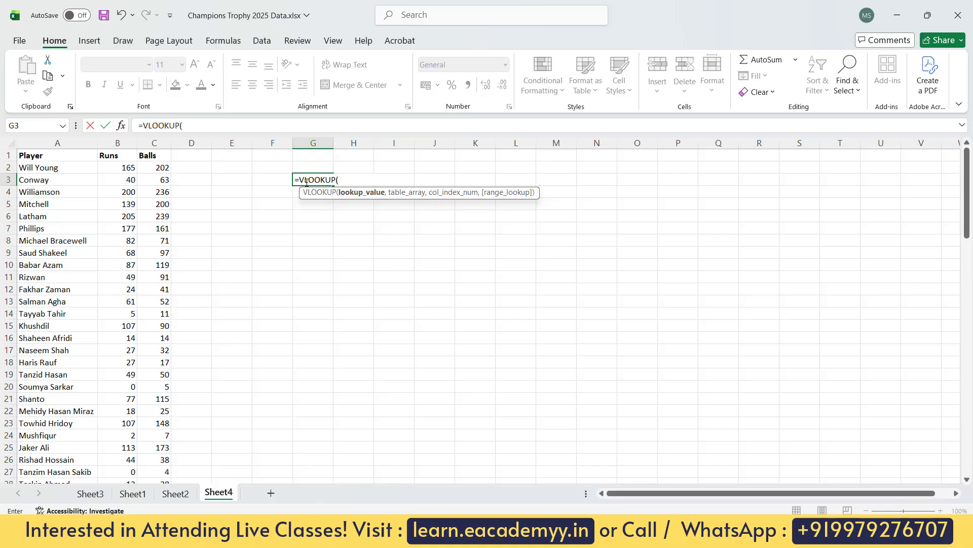
{"action": "type", "text": "\"Latham\","}
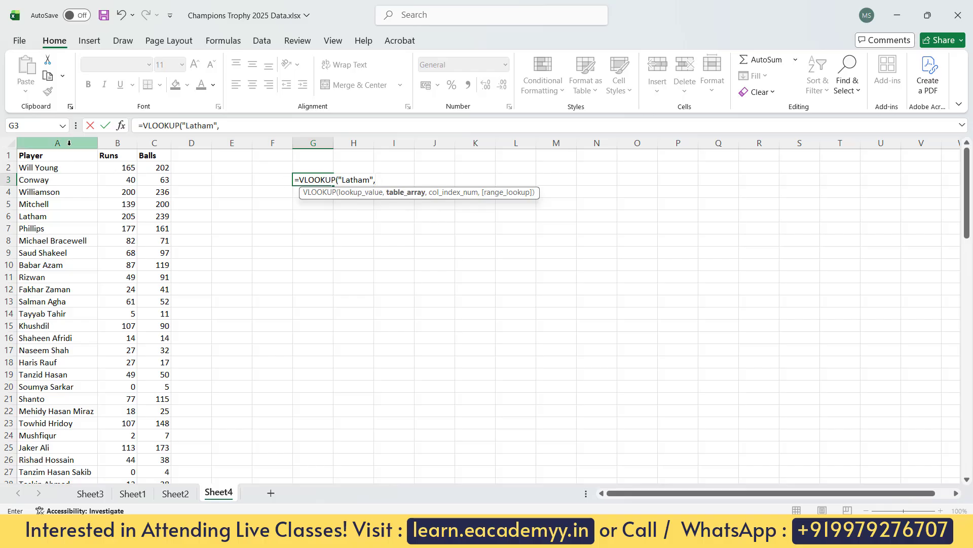
{"action": "left_click_drag", "start_coordinate": [70, 143], "coordinate": [148, 141]}
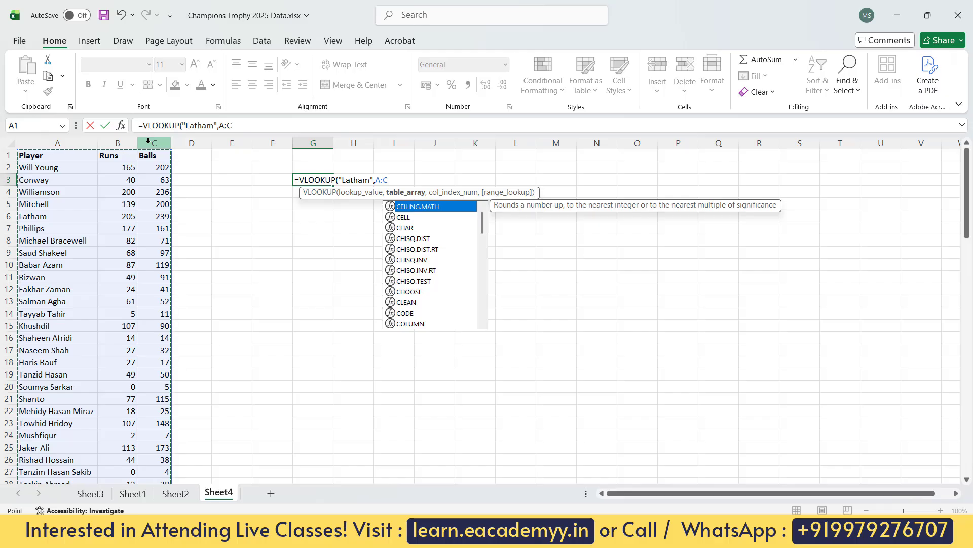
{"action": "type", "text": ",2"}
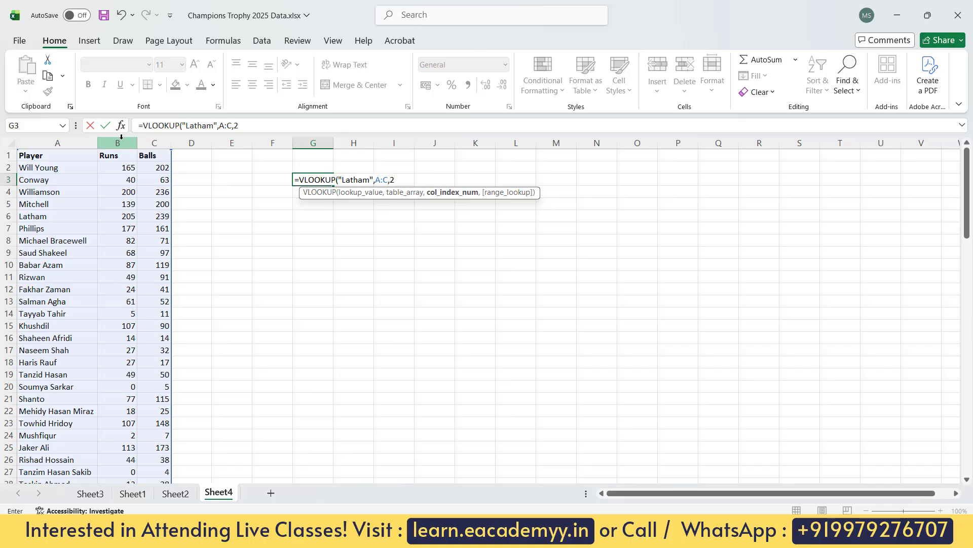
{"action": "type", "text": ","}
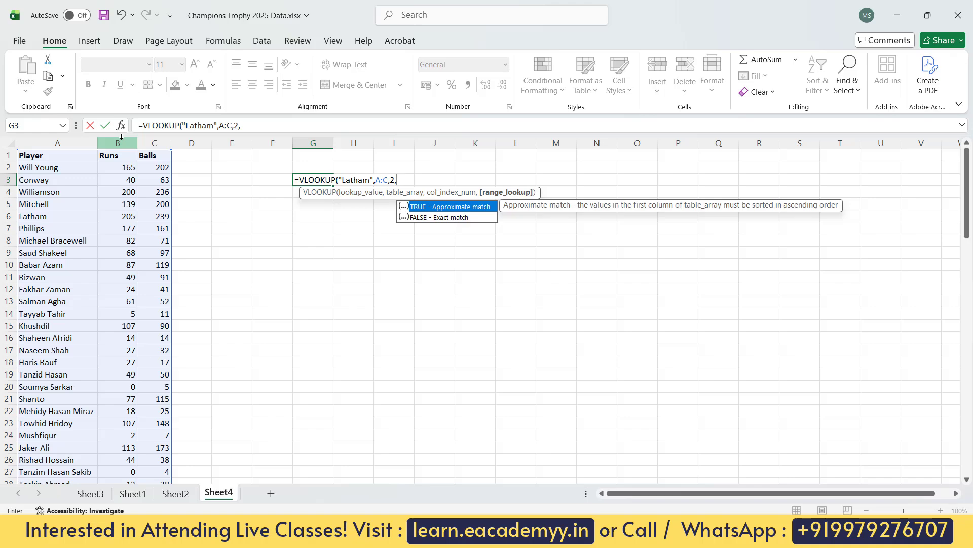
{"action": "key", "text": "Down"}
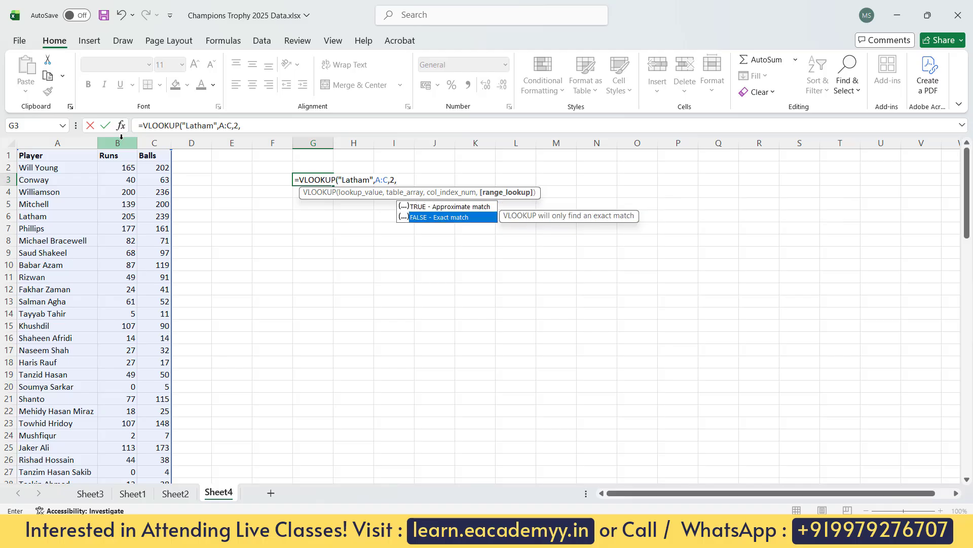
{"action": "key", "text": "Tab"}
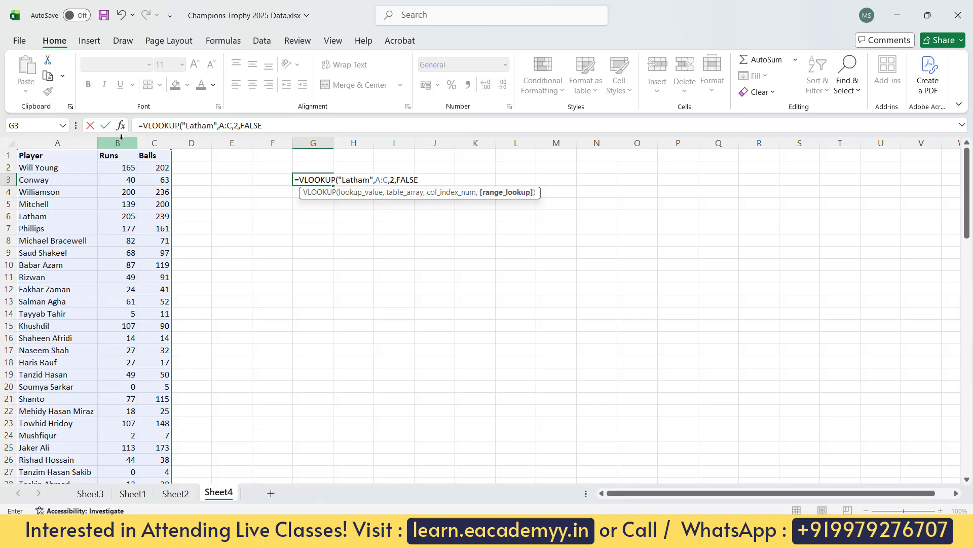
{"action": "type", "text": ")"}
{"action": "key", "text": "Return"}
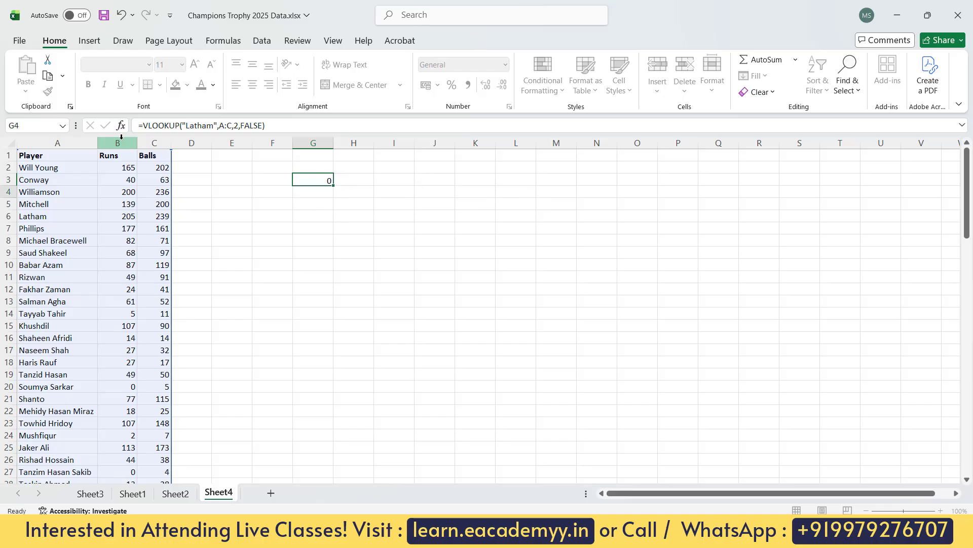
- Find Latham's row in the Player column to check the looked-up runs against the table
{"action": "key", "text": "Left"}
{"action": "key", "text": "Left"}
{"action": "key", "text": "Left"}
{"action": "key", "text": "Left"}
{"action": "key", "text": "Left"}
{"action": "key", "text": "Left"}
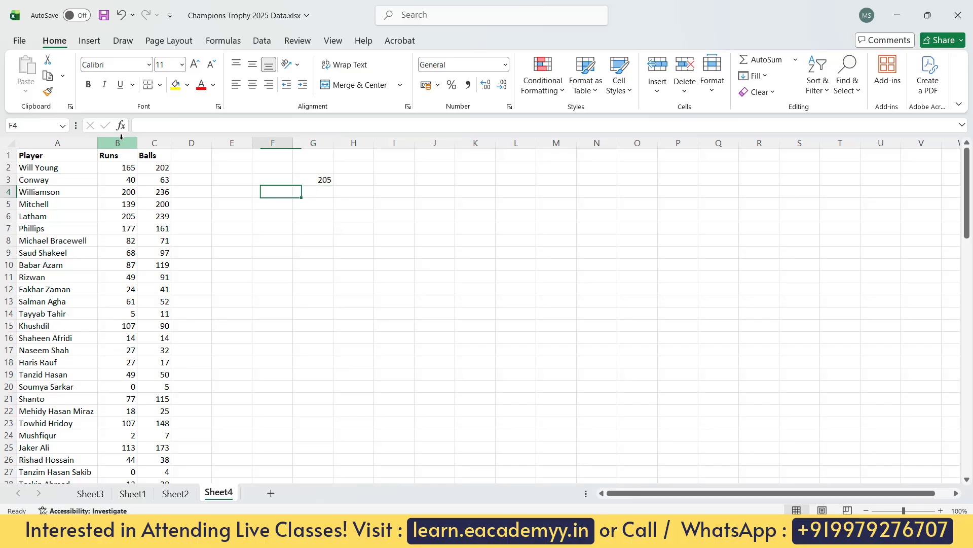
{"action": "key", "text": "Down"}
{"action": "key", "text": "Down"}
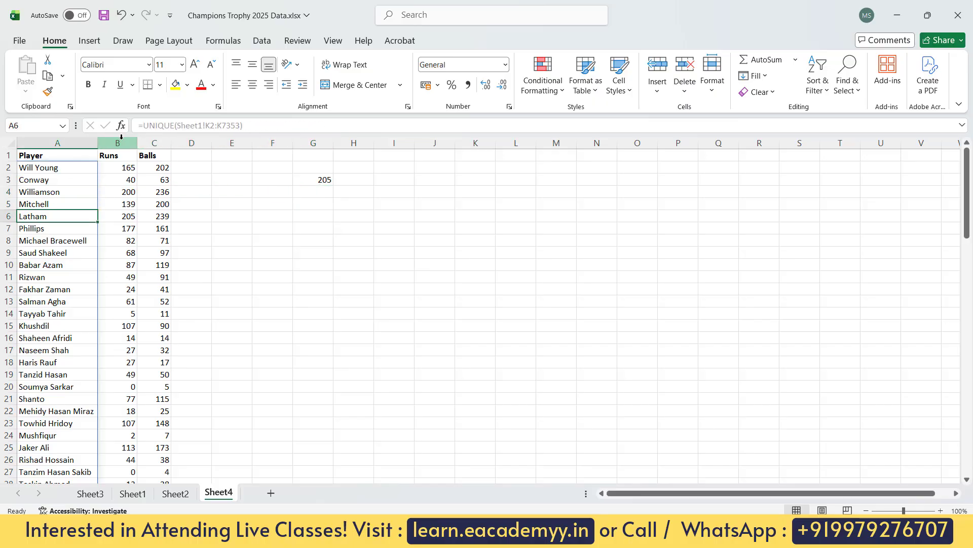
{"action": "key", "text": "Up"}
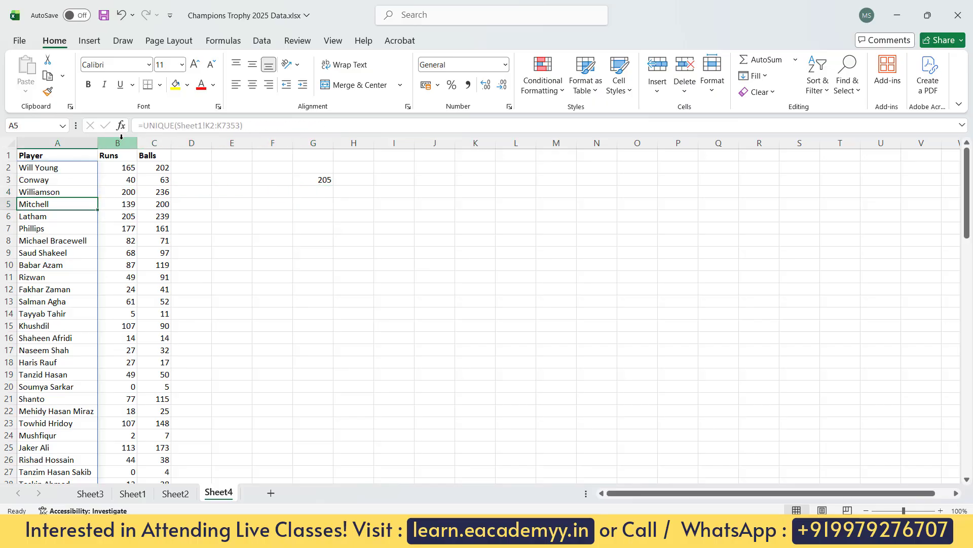
- Replace the player name in the G3 VLOOKUP formula with "Conway" to look up that player's runs
{"action": "key", "text": "BackSpace"}
{"action": "key", "text": "Escape"}
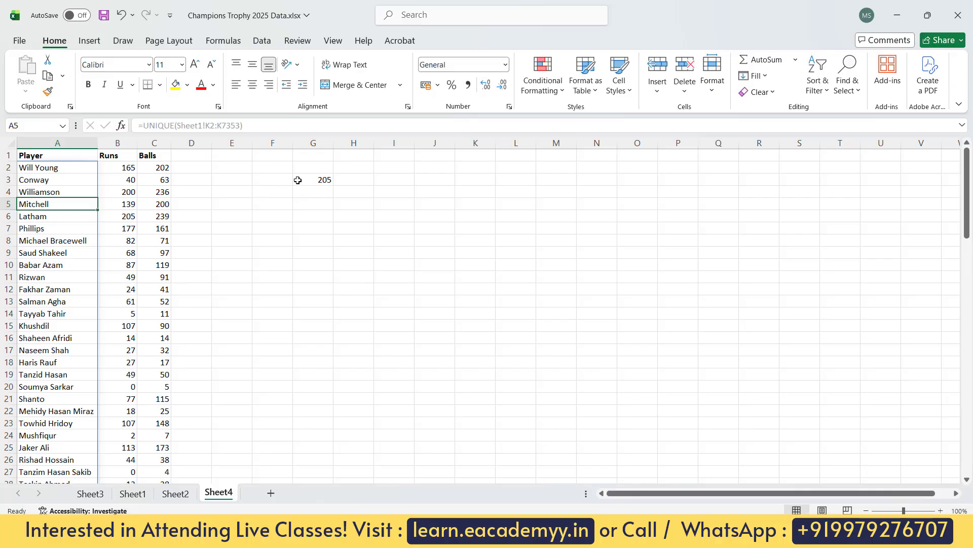
{"action": "left_click", "coordinate": [297, 180]}
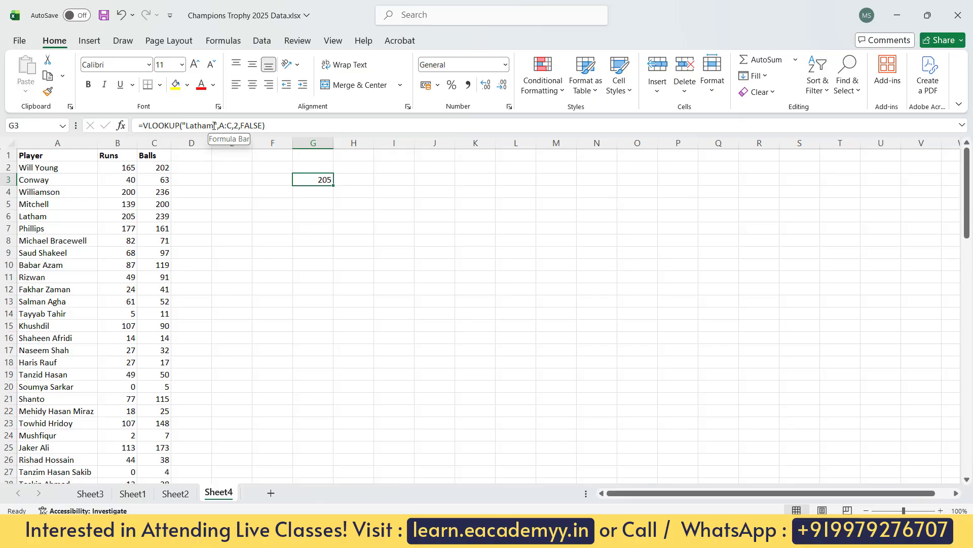
{"action": "left_click_drag", "start_coordinate": [214, 125], "coordinate": [185, 126]}
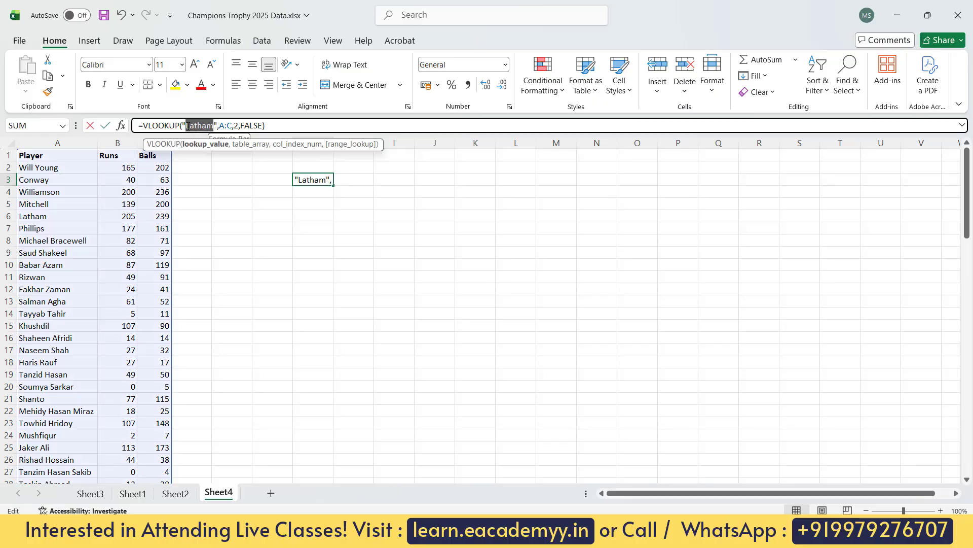
{"action": "type", "text": "Conva"}
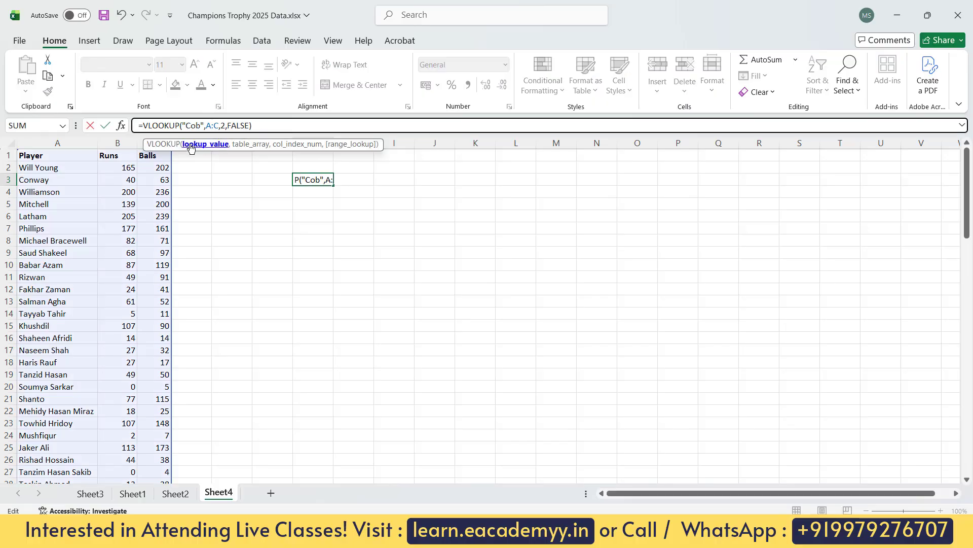
{"action": "key", "text": "BackSpace"}
{"action": "key", "text": "BackSpace"}
{"action": "type", "text": "way"}
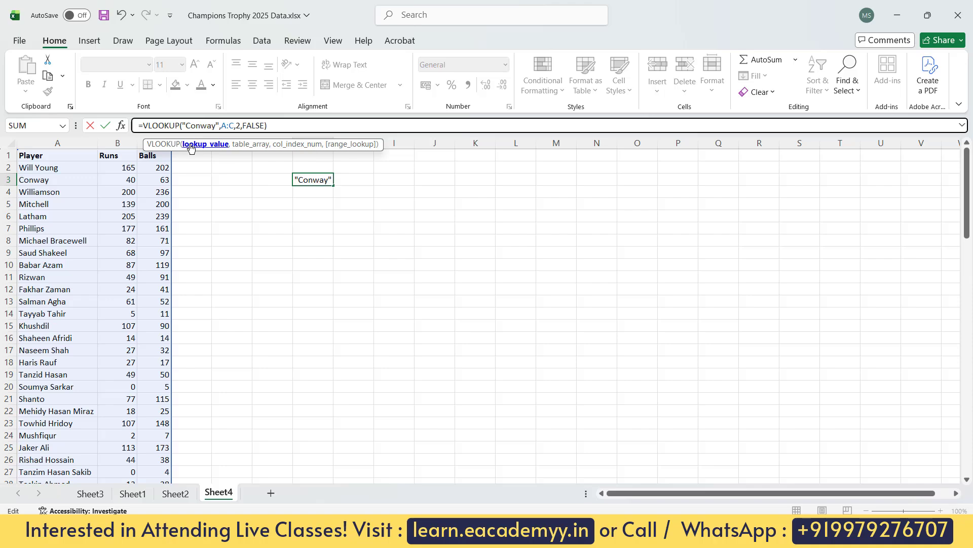
{"action": "key", "text": "Return"}
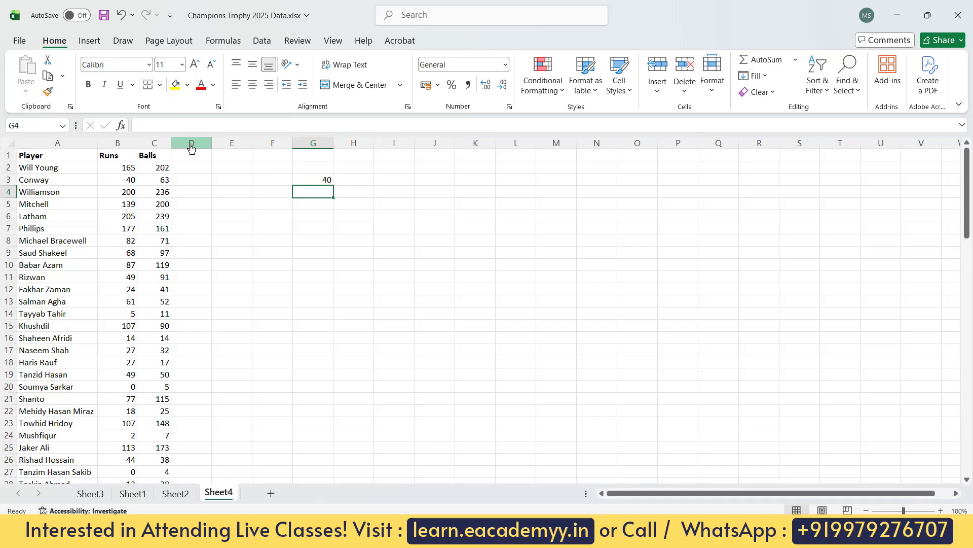
{"action": "key", "text": "Up"}
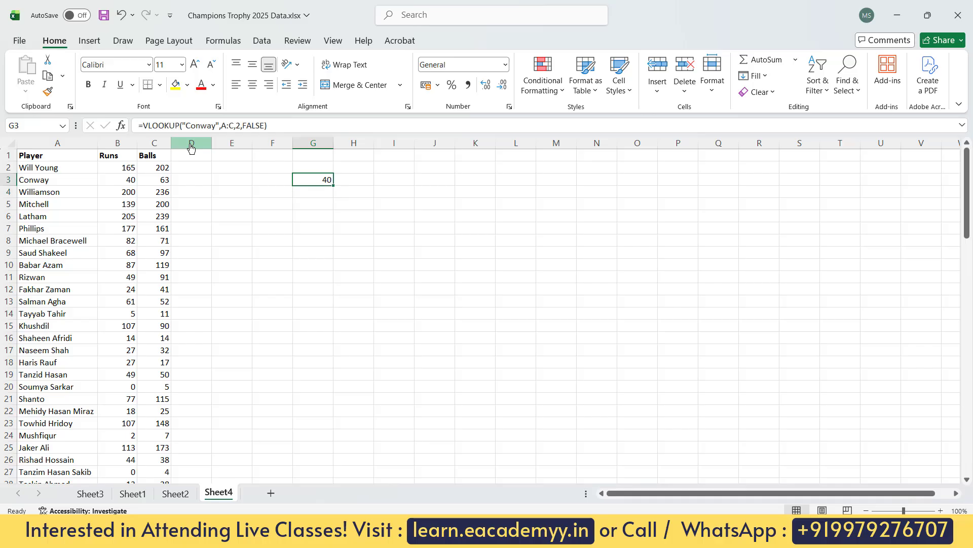
- Add List data validation to cell F3 with the whole Player column, =$A:$A, as its source
{"action": "key", "text": "Left"}
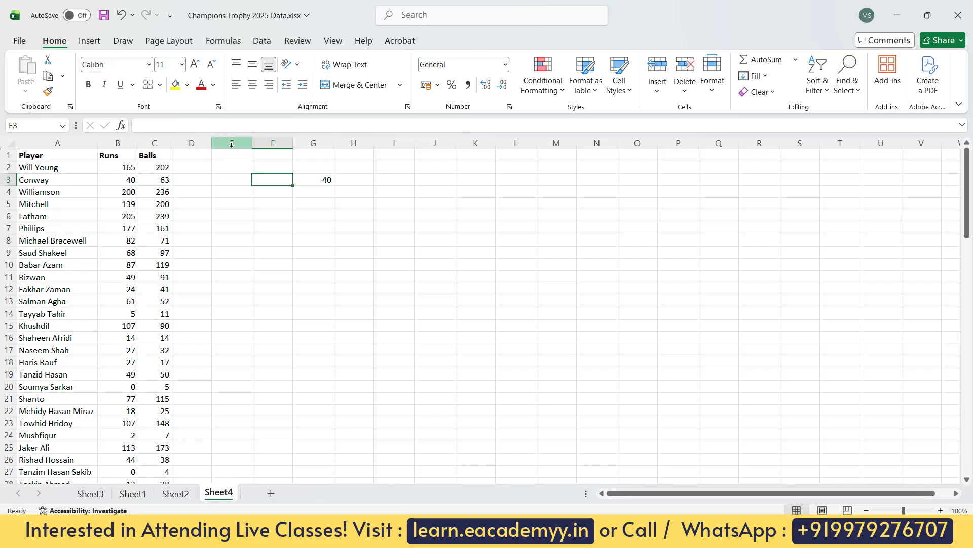
{"action": "left_click", "coordinate": [262, 41]}
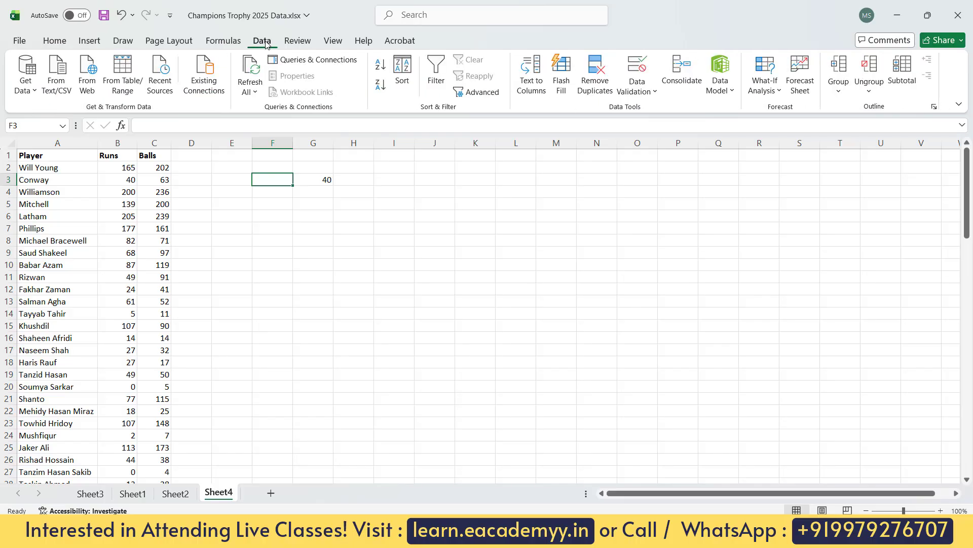
{"action": "left_click", "coordinate": [648, 92]}
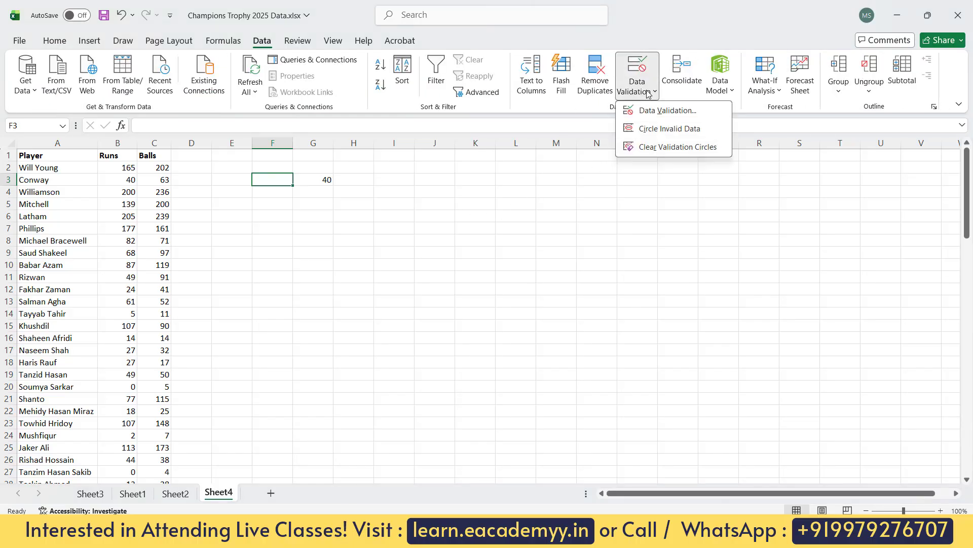
{"action": "left_click", "coordinate": [668, 111]}
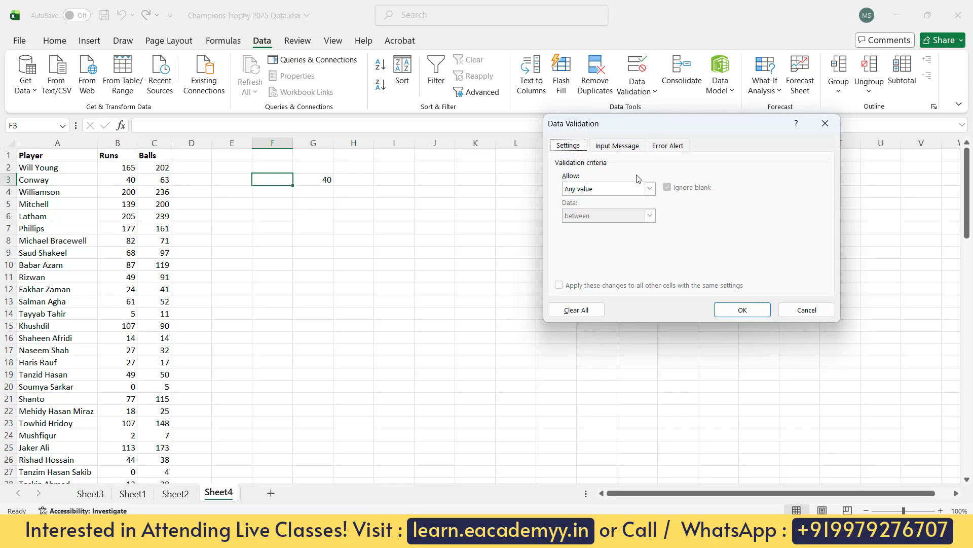
{"action": "left_click", "coordinate": [649, 189]}
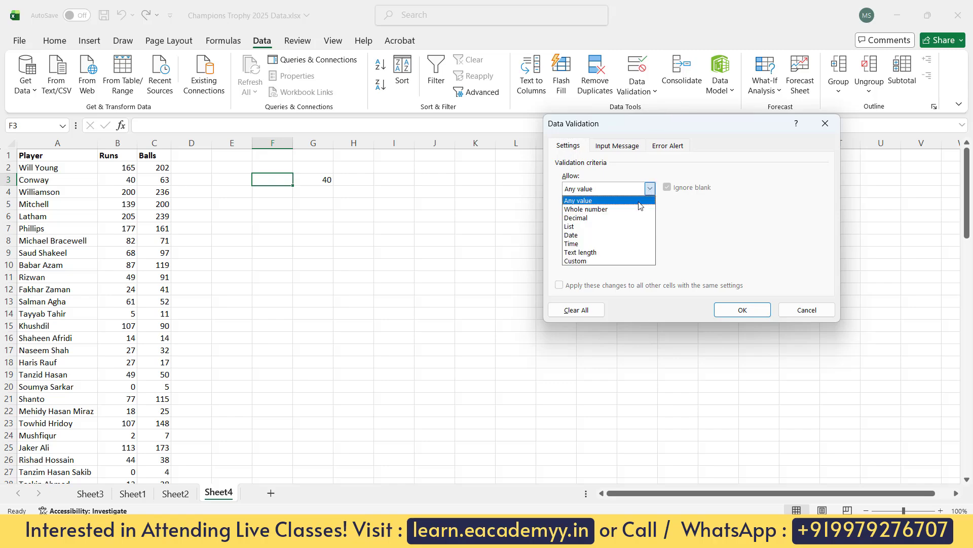
{"action": "left_click", "coordinate": [624, 229]}
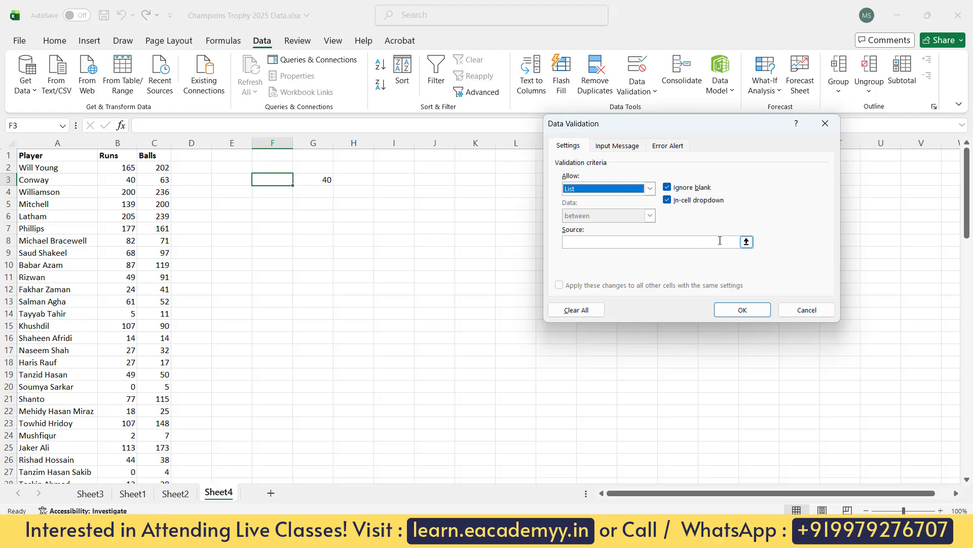
{"action": "left_click", "coordinate": [746, 242]}
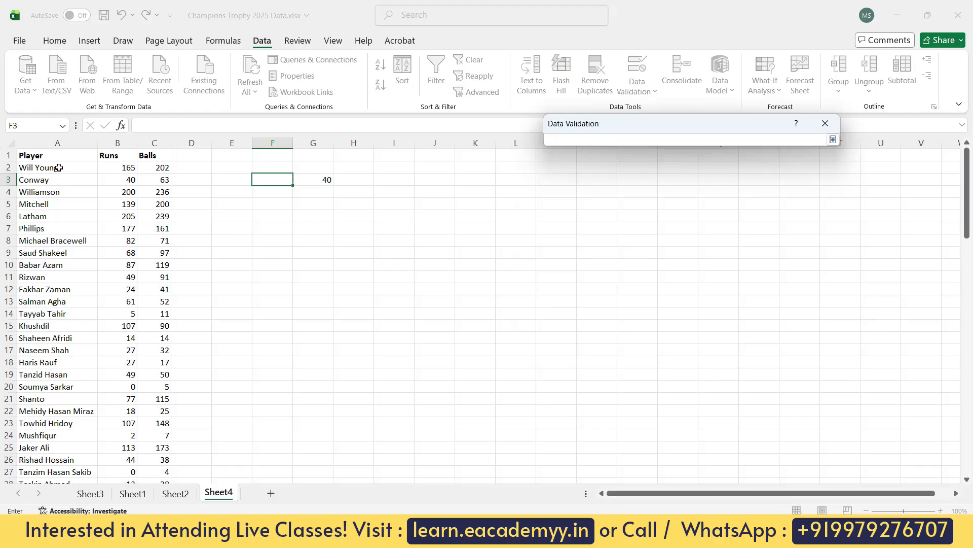
{"action": "left_click", "coordinate": [64, 143]}
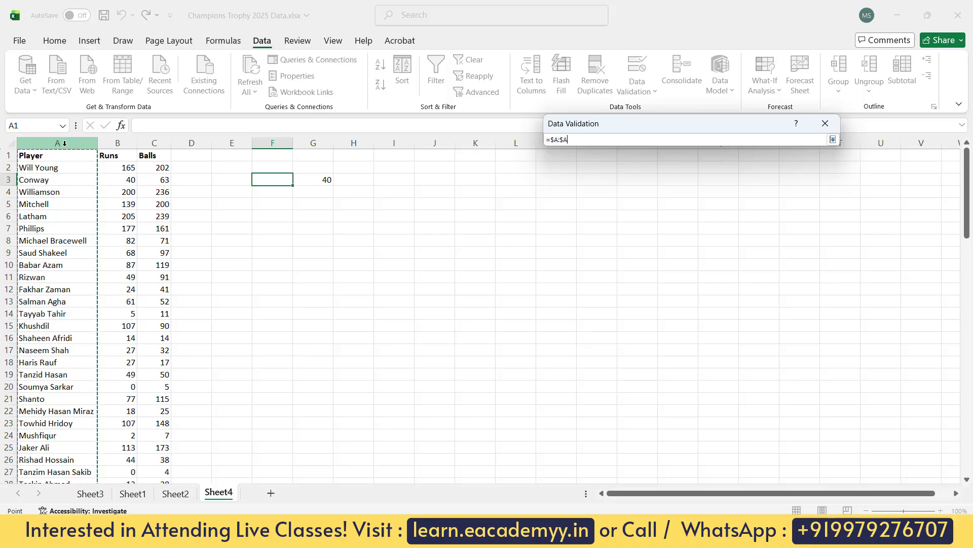
{"action": "key", "text": "Return"}
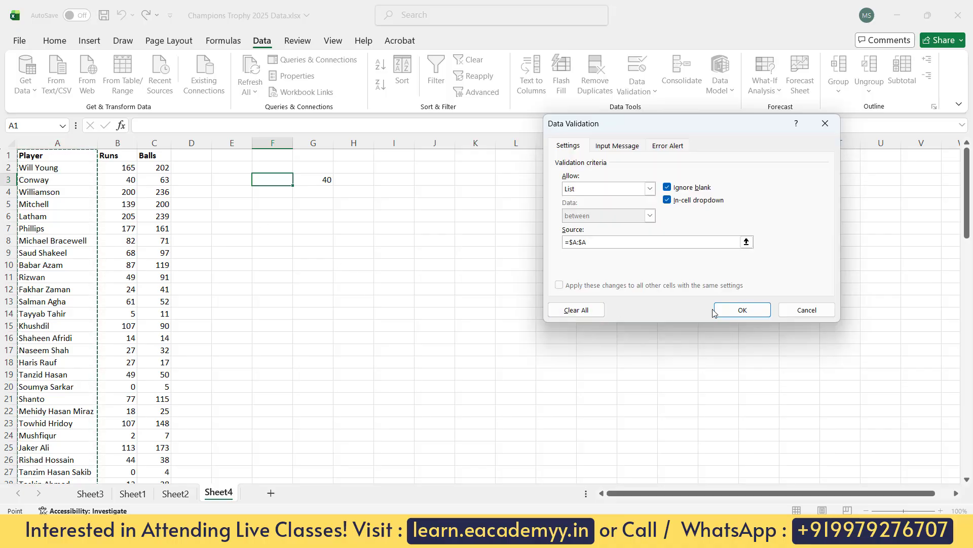
{"action": "left_click", "coordinate": [742, 309]}
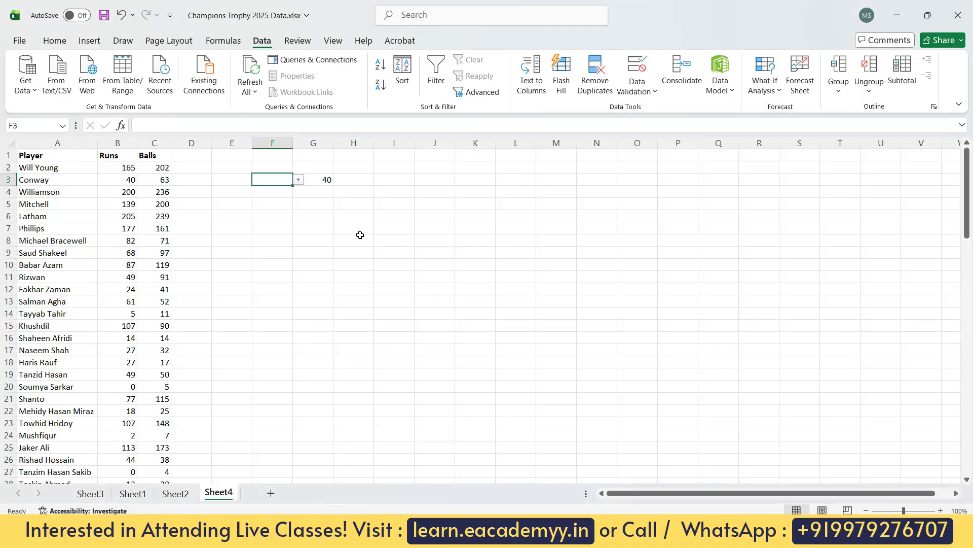
{"action": "left_click", "coordinate": [298, 180]}
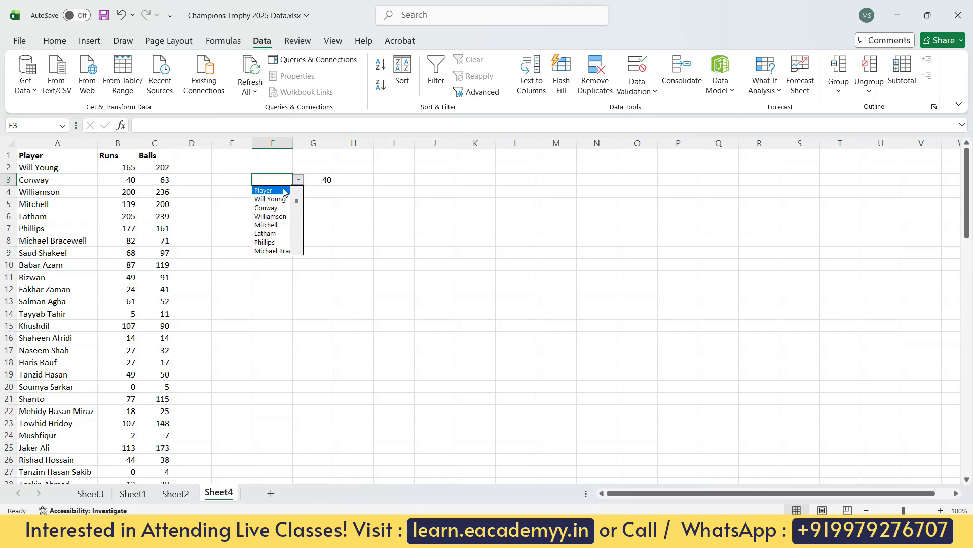
{"action": "left_click", "coordinate": [279, 190]}
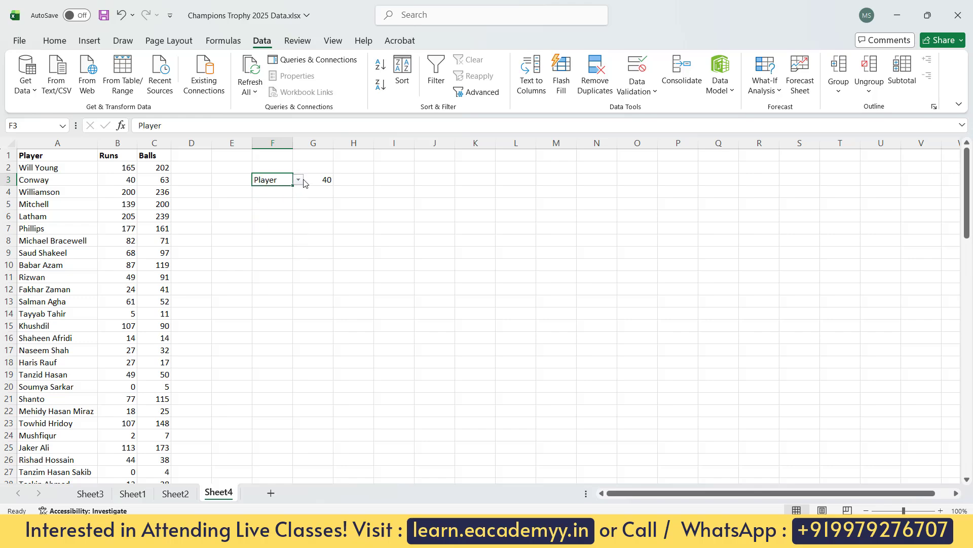
{"action": "left_click", "coordinate": [306, 183]}
{"action": "left_click", "coordinate": [282, 183]}
{"action": "left_click", "coordinate": [299, 181]}
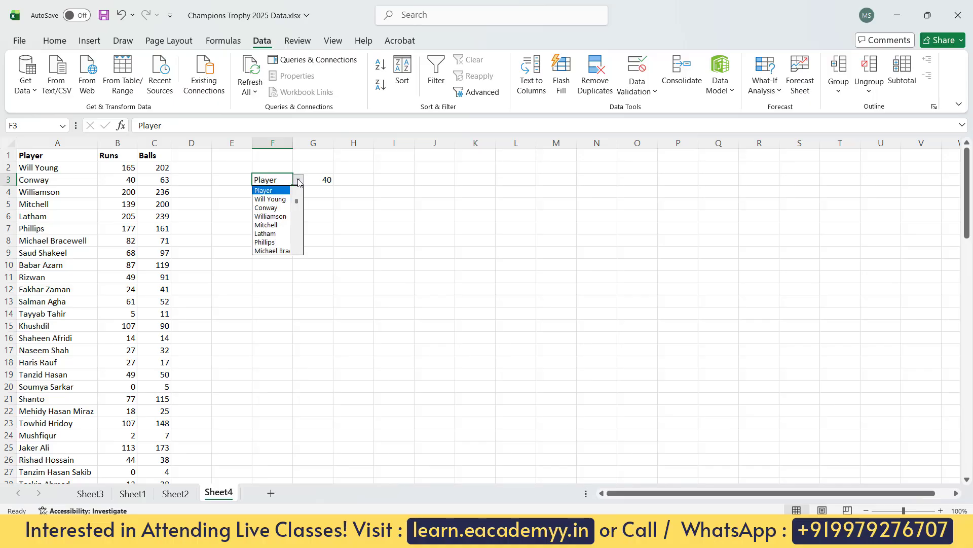
{"action": "left_click", "coordinate": [279, 199]}
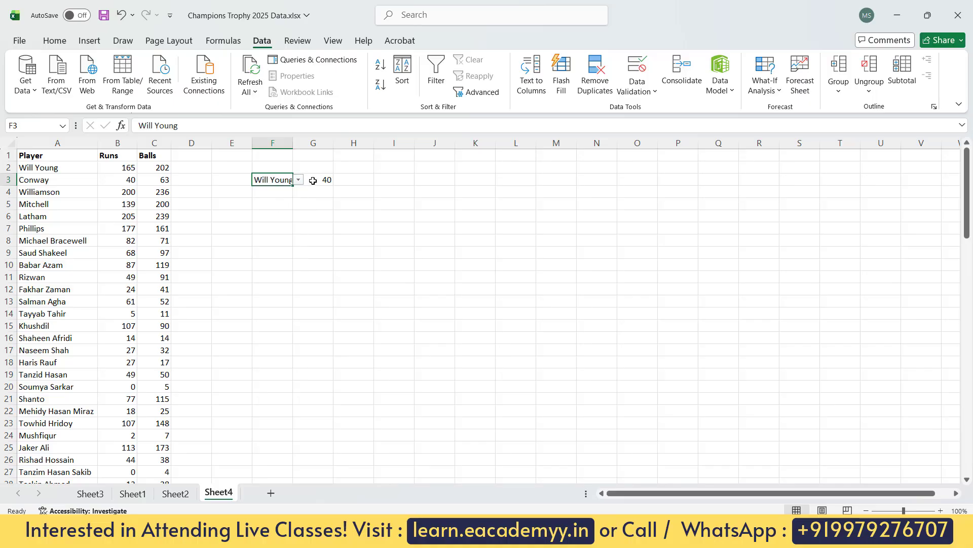
{"action": "left_click_drag", "start_coordinate": [293, 143], "coordinate": [378, 142]}
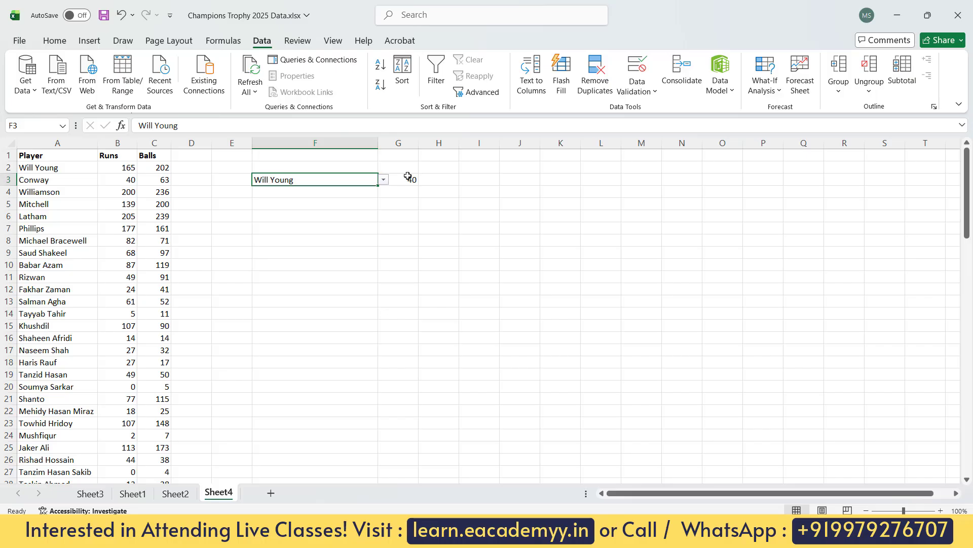
- Replace the typed name in the G3 formula with a reference to F3, giving =VLOOKUP(F3,A:C,2,FALSE)
{"action": "left_click", "coordinate": [406, 178]}
{"action": "left_click_drag", "start_coordinate": [220, 125], "coordinate": [182, 126]}
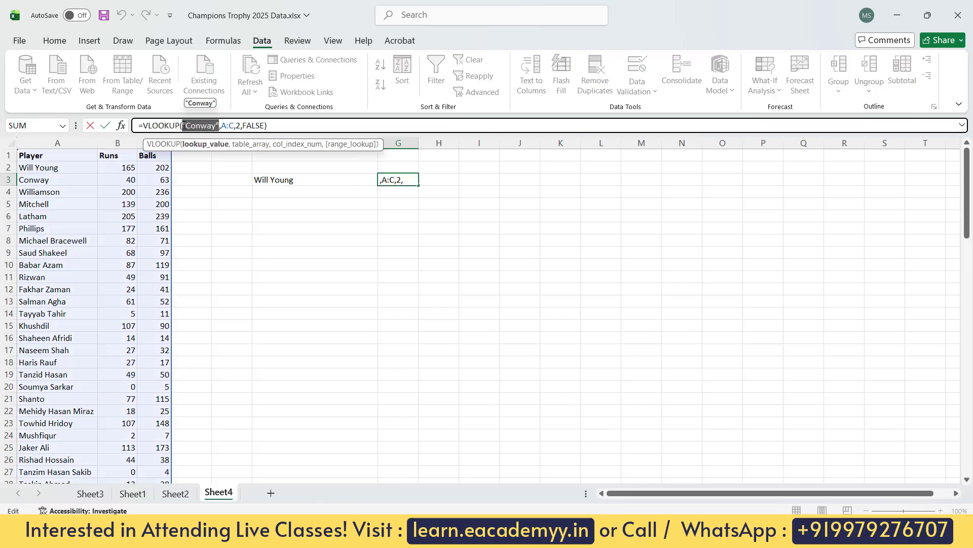
{"action": "key", "text": "BackSpace"}
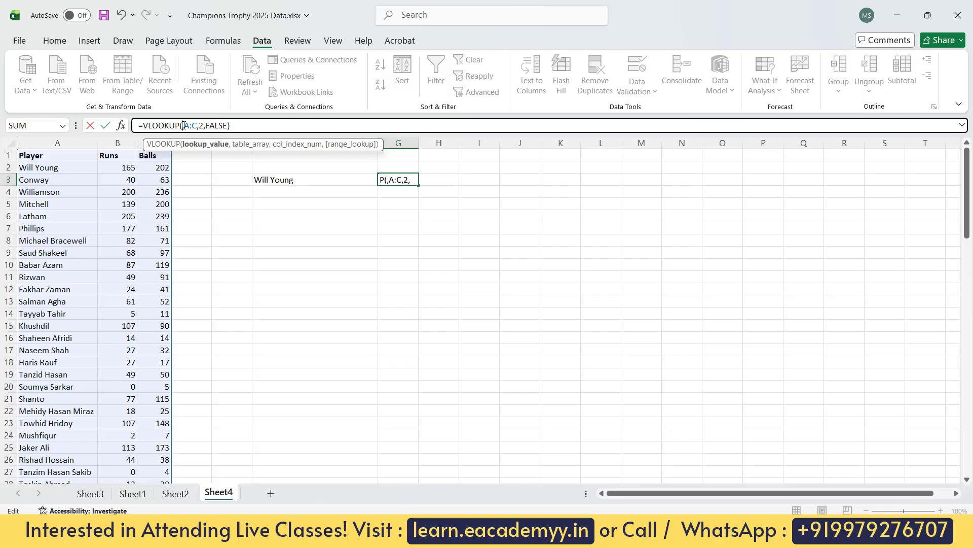
{"action": "left_click", "coordinate": [306, 180]}
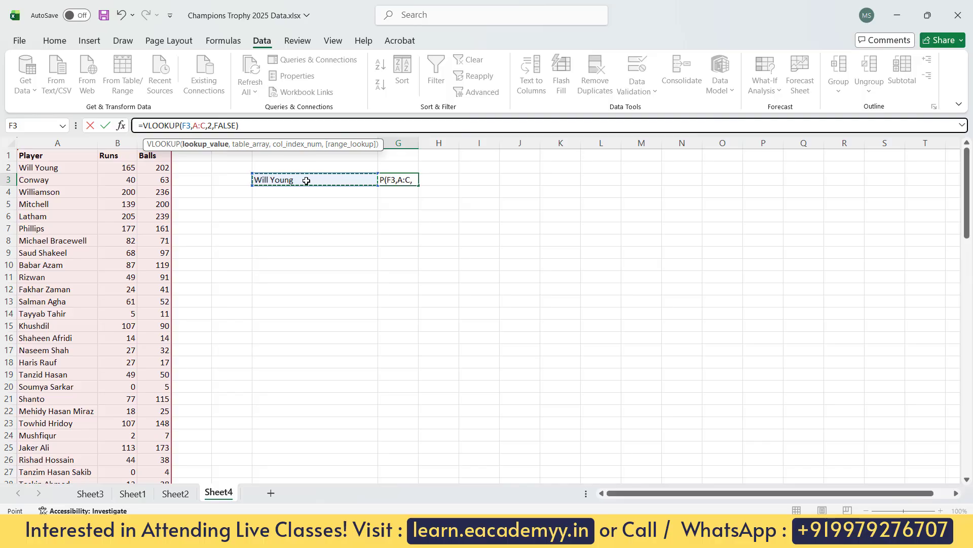
{"action": "key", "text": "Return"}
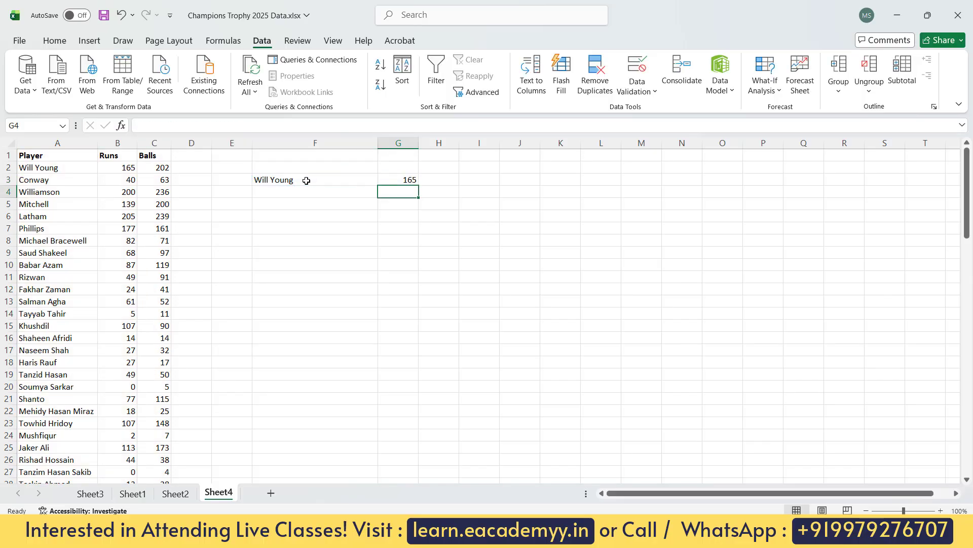
- Choose Mitchell from the F3 player list to test the linked lookup
{"action": "left_click", "coordinate": [306, 181]}
{"action": "left_click", "coordinate": [383, 180]}
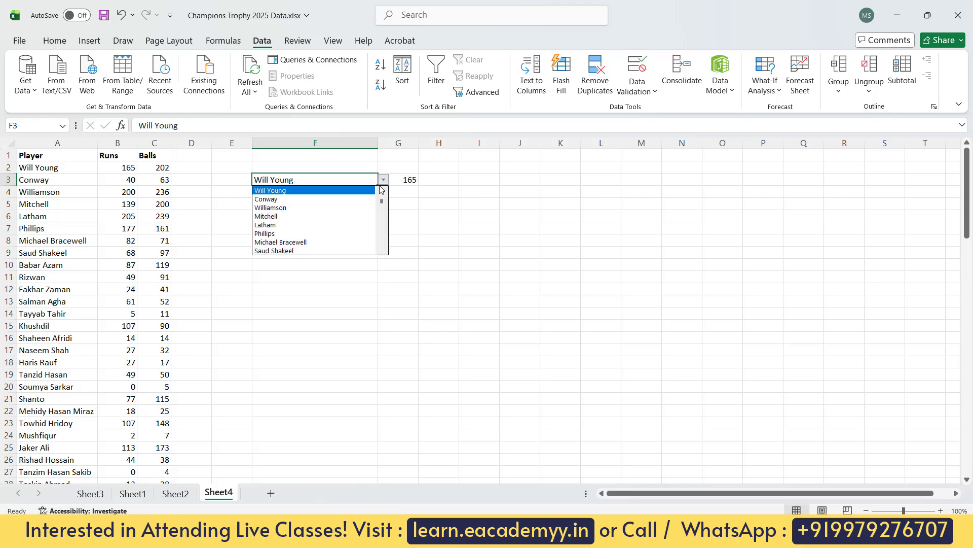
{"action": "left_click", "coordinate": [355, 216]}
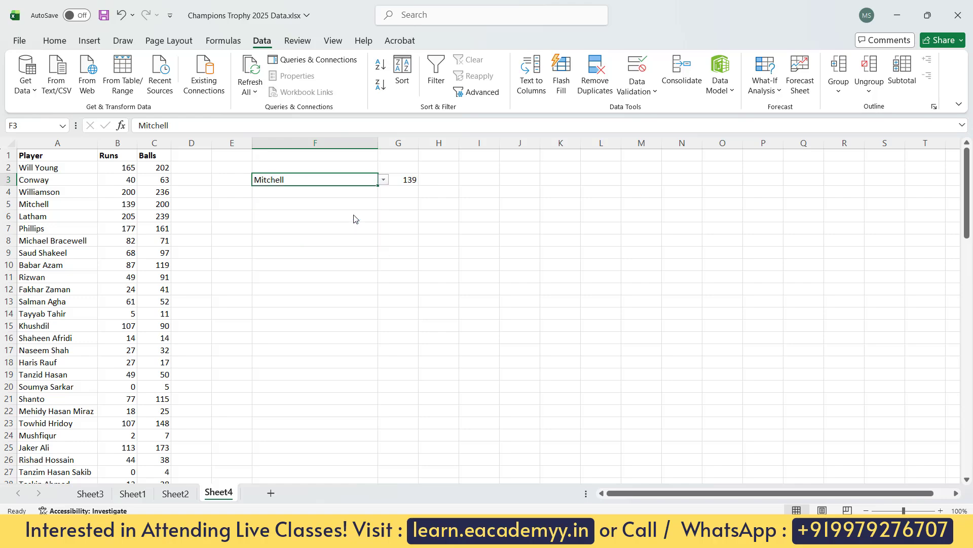
- Choose Rohit from further down the F3 player list and check the lookup formula in G3
{"action": "left_click", "coordinate": [384, 180]}
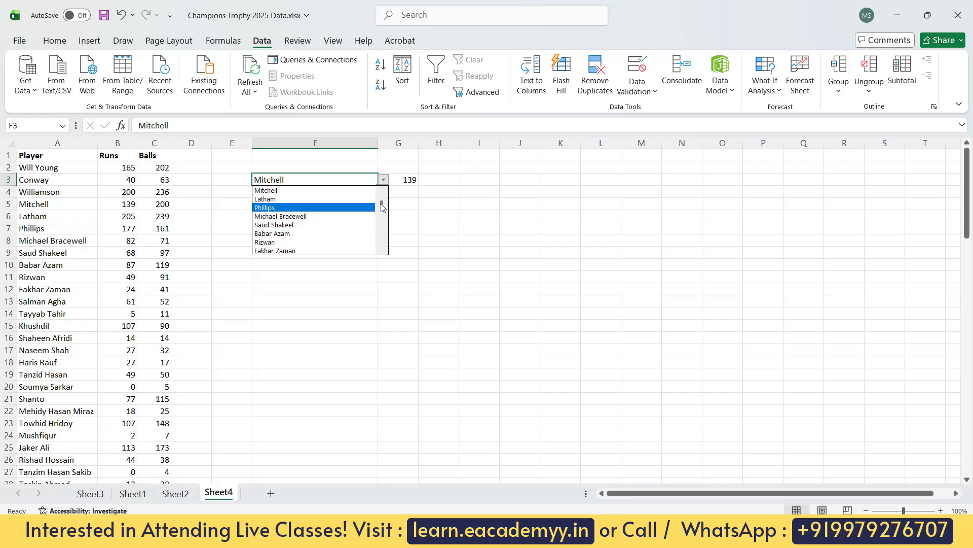
{"action": "scroll", "coordinate": [385, 210], "scroll_direction": "up", "scroll_amount": 2}
{"action": "left_click", "coordinate": [382, 251]}
{"action": "left_click", "coordinate": [382, 250]}
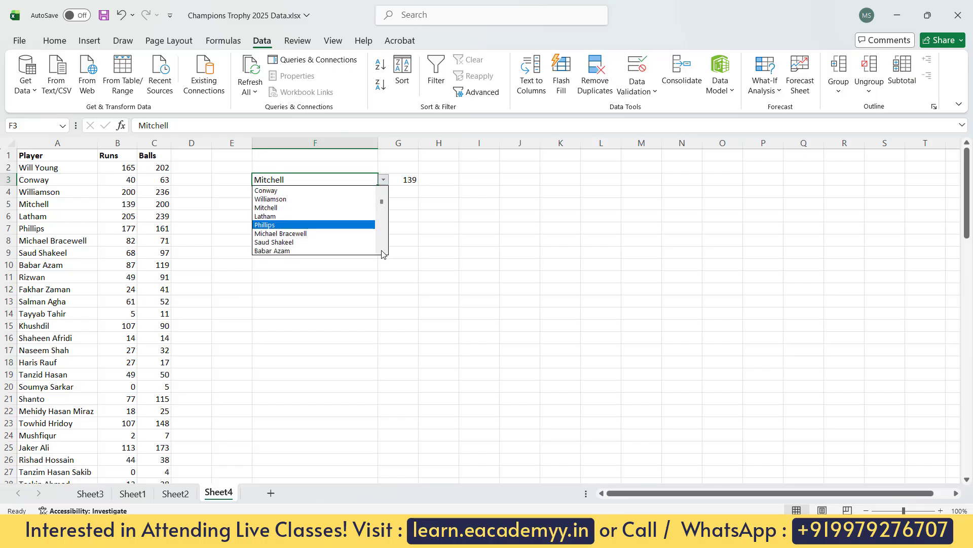
{"action": "left_click", "coordinate": [382, 251]}
{"action": "left_click", "coordinate": [381, 251]}
{"action": "left_click", "coordinate": [382, 250]}
{"action": "scroll", "coordinate": [382, 254], "scroll_direction": "down", "scroll_amount": 4}
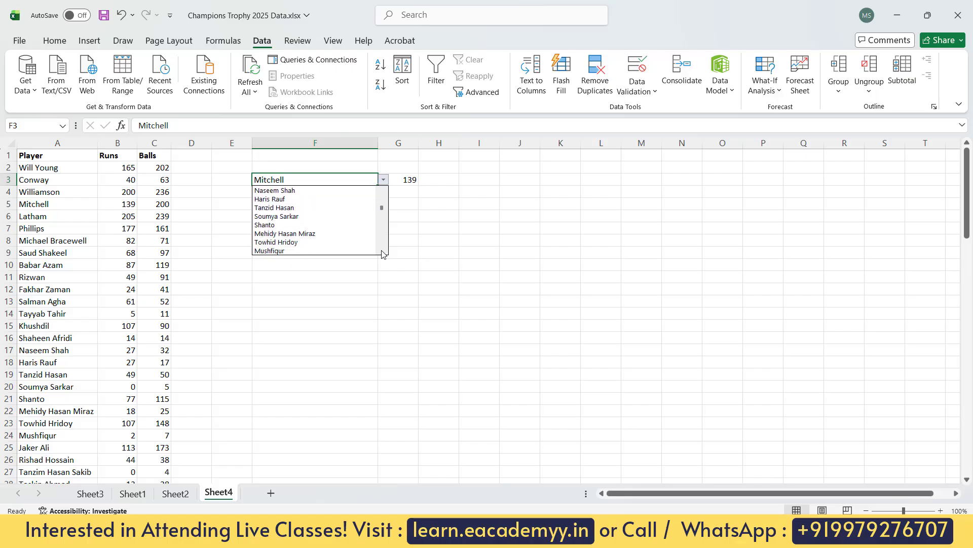
{"action": "left_click", "coordinate": [382, 251]}
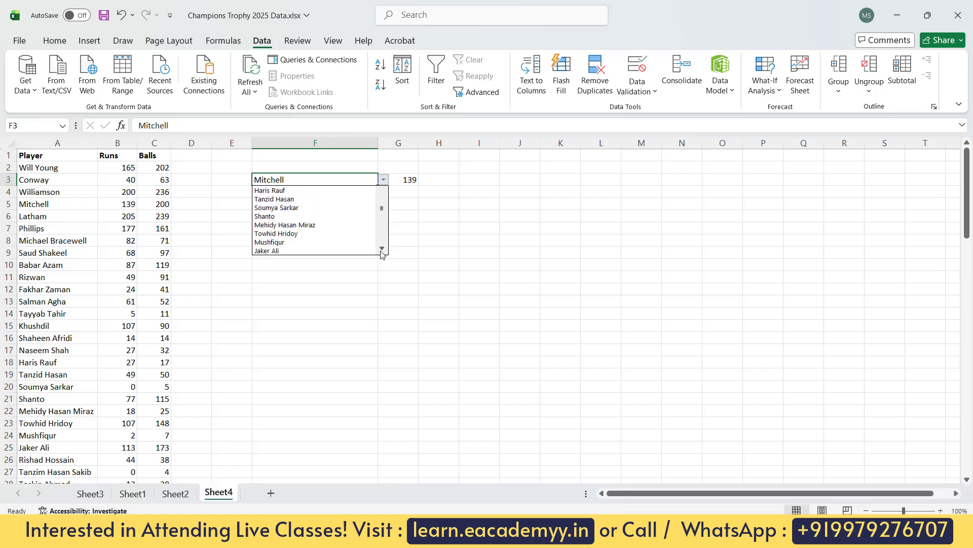
{"action": "left_click", "coordinate": [382, 251]}
{"action": "left_click", "coordinate": [381, 251]}
{"action": "left_click", "coordinate": [382, 252]}
{"action": "left_click", "coordinate": [382, 251]}
{"action": "left_click", "coordinate": [382, 252]}
{"action": "left_click", "coordinate": [382, 251]}
{"action": "left_click", "coordinate": [382, 252]}
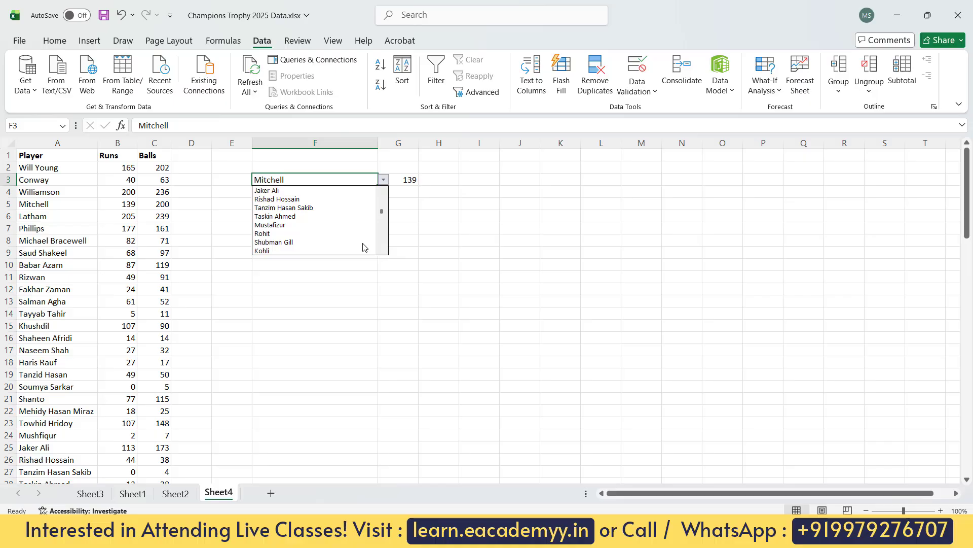
{"action": "left_click", "coordinate": [319, 234]}
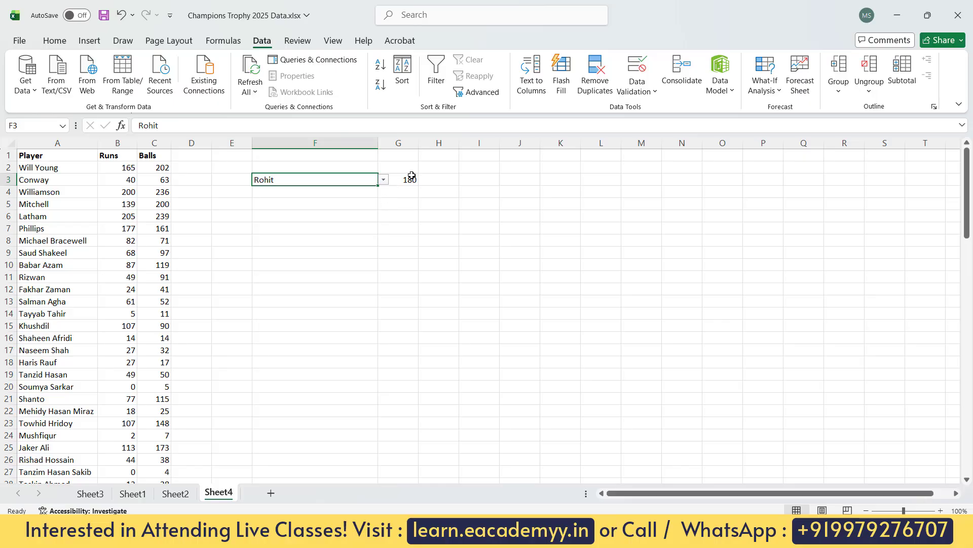
{"action": "left_click", "coordinate": [411, 177]}
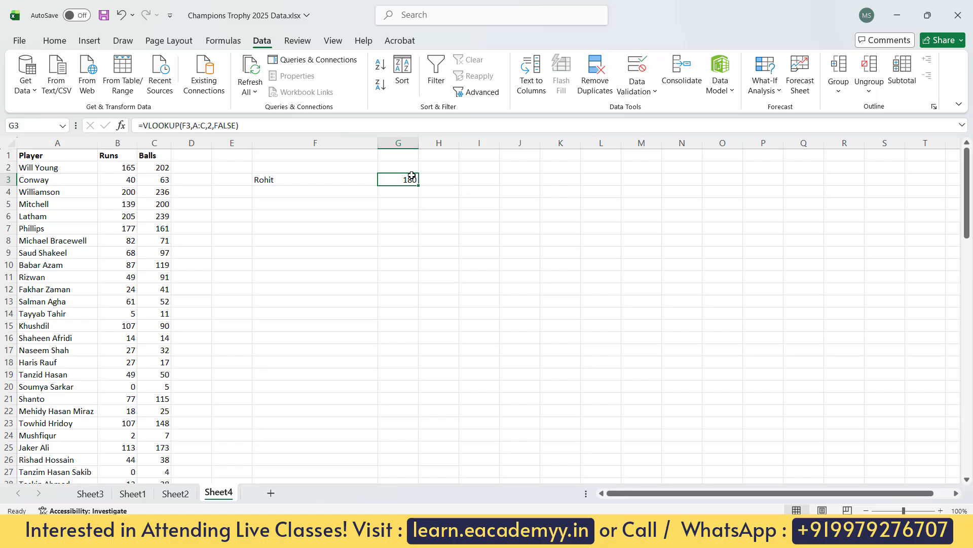
- Change the column index in the G3 formula to {2,3}, giving =VLOOKUP(F3,A:C,{2,3},FALSE), to return runs and balls together
{"action": "left_click", "coordinate": [209, 126]}
{"action": "double_click", "coordinate": [209, 126]}
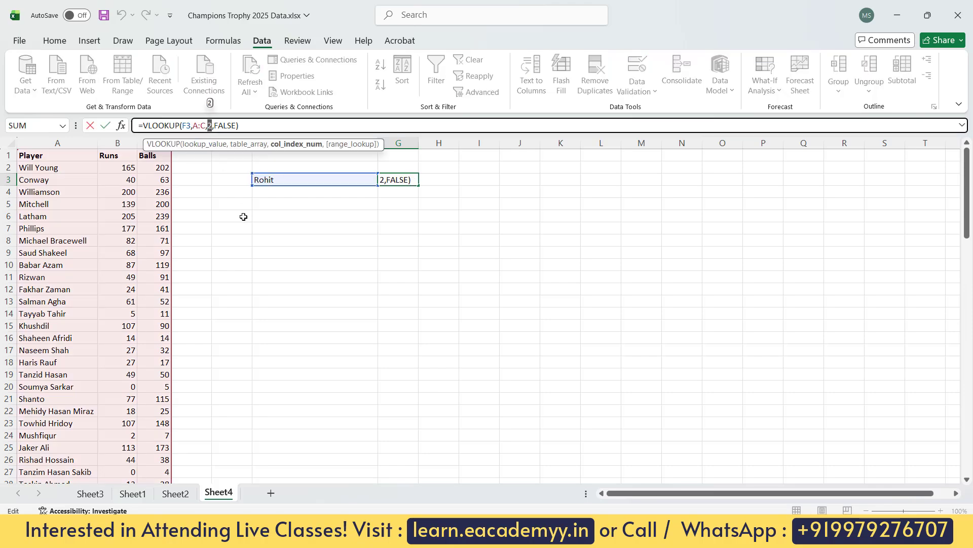
{"action": "key", "text": "BackSpace"}
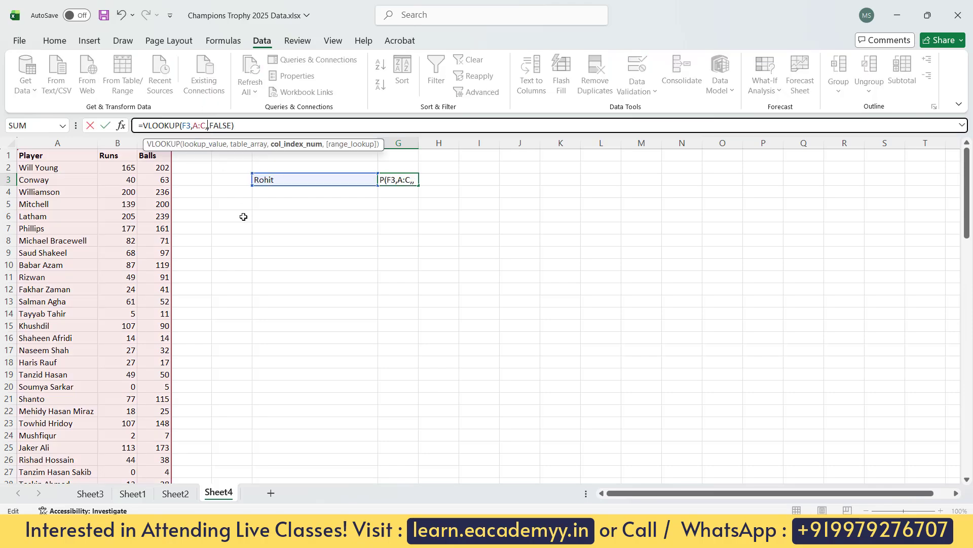
{"action": "type", "text": "{"}
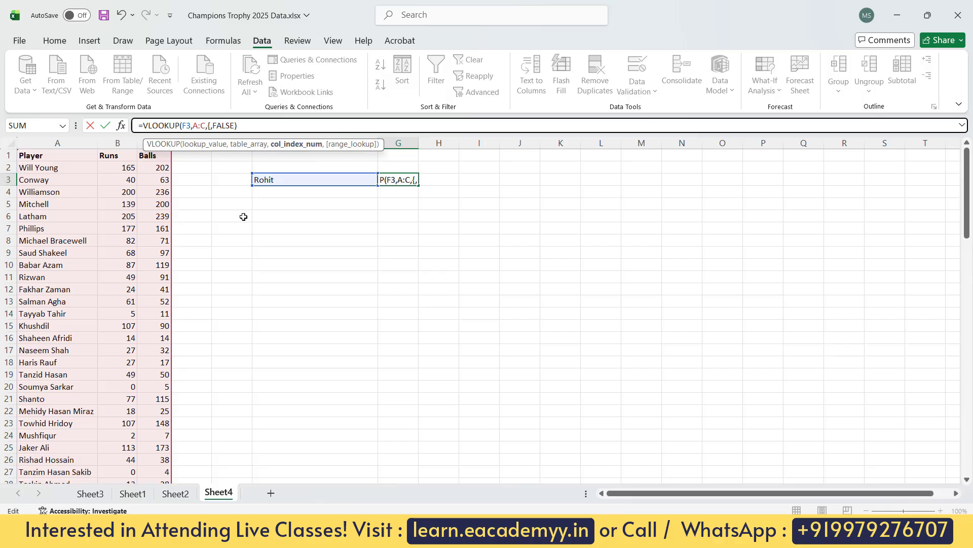
{"action": "type", "text": "2,3},"}
{"action": "key", "text": "Return"}
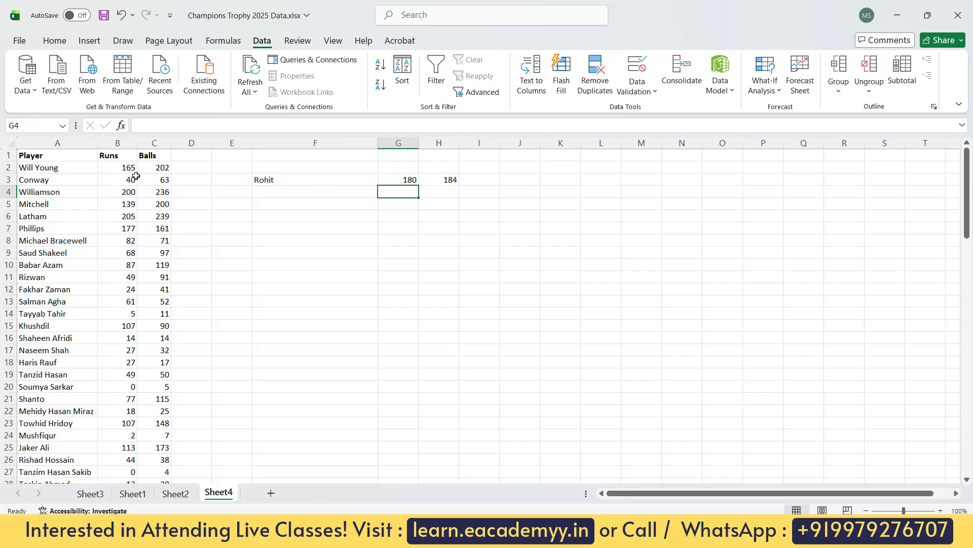
- Copy the Player, Runs and Balls headers from A1:C1 to the row above the lookup, starting at F2
{"action": "left_click_drag", "start_coordinate": [51, 155], "coordinate": [140, 155]}
{"action": "key", "text": "ctrl+c"}
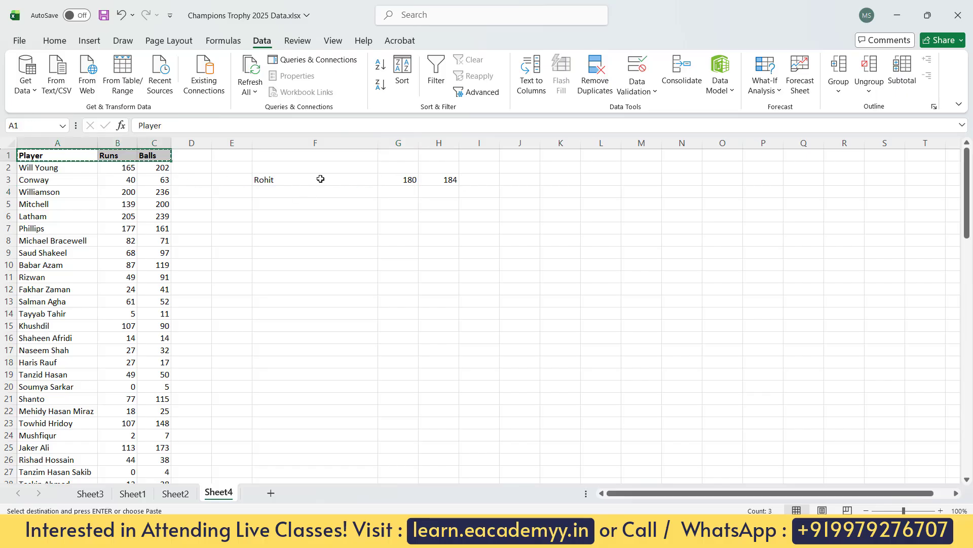
{"action": "left_click", "coordinate": [321, 167]}
{"action": "key", "text": "ctrl+v"}
{"action": "left_click", "coordinate": [364, 235]}
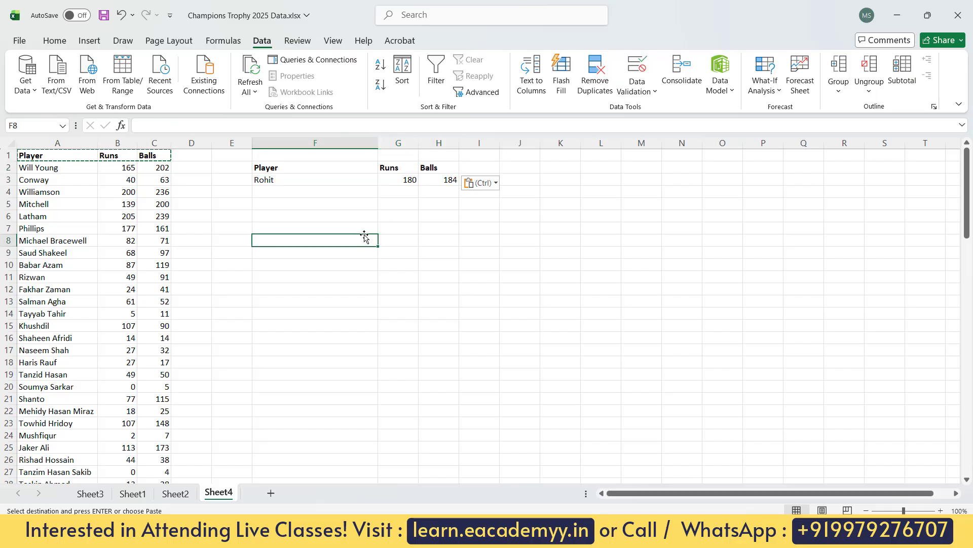
{"action": "left_click", "coordinate": [311, 165]}
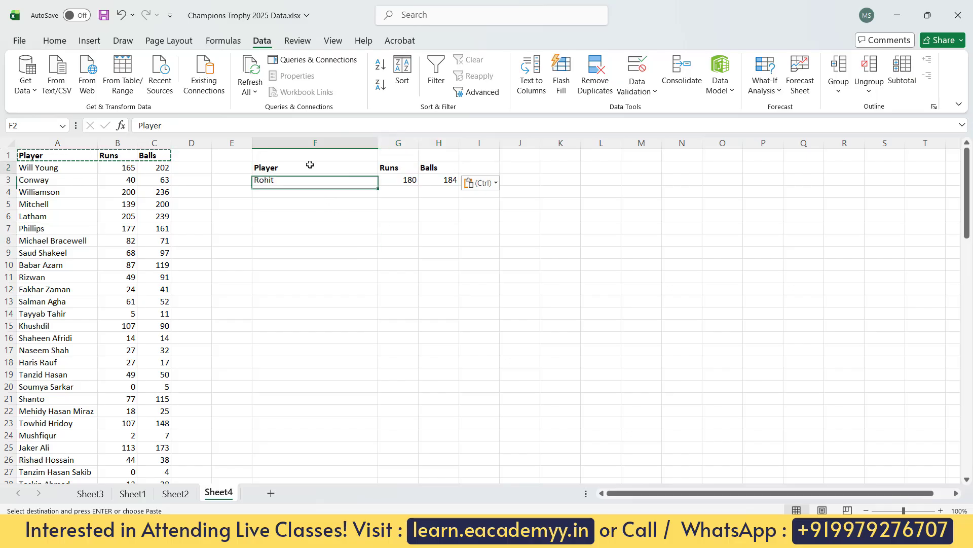
- Test the two-column lookup by choosing Shreyas Iyer and Axar in turn from the F3 player list
{"action": "left_click", "coordinate": [350, 180]}
{"action": "left_click", "coordinate": [383, 180]}
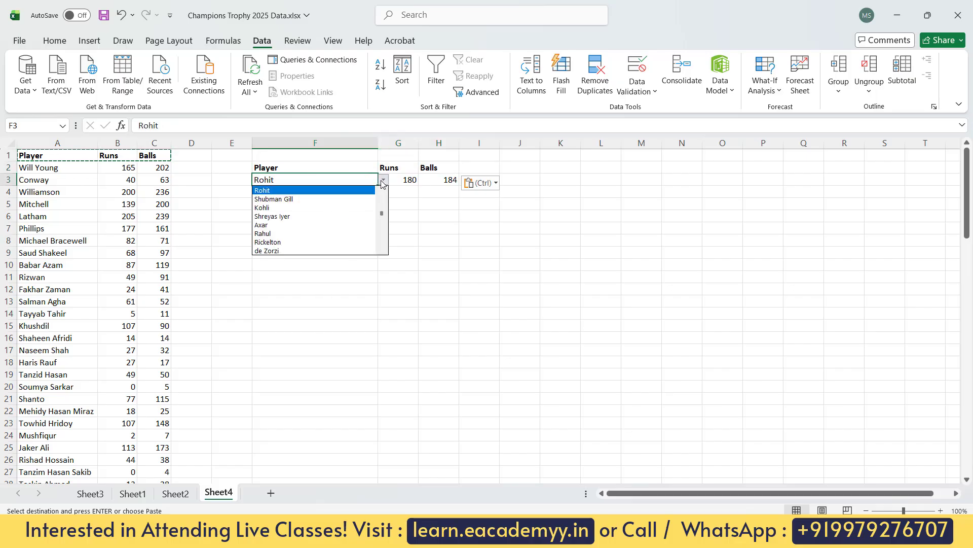
{"action": "left_click", "coordinate": [340, 216]}
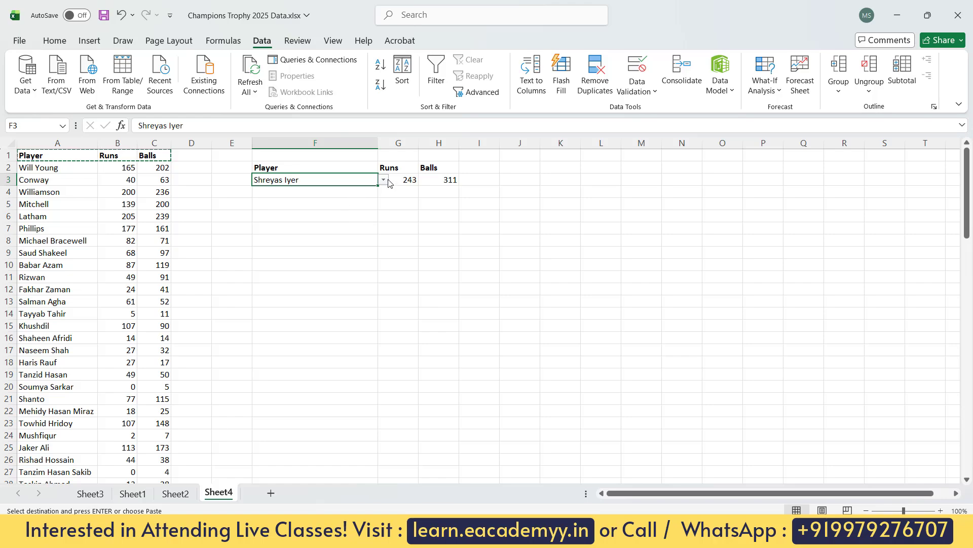
{"action": "left_click", "coordinate": [384, 181]}
{"action": "left_click", "coordinate": [360, 203]}
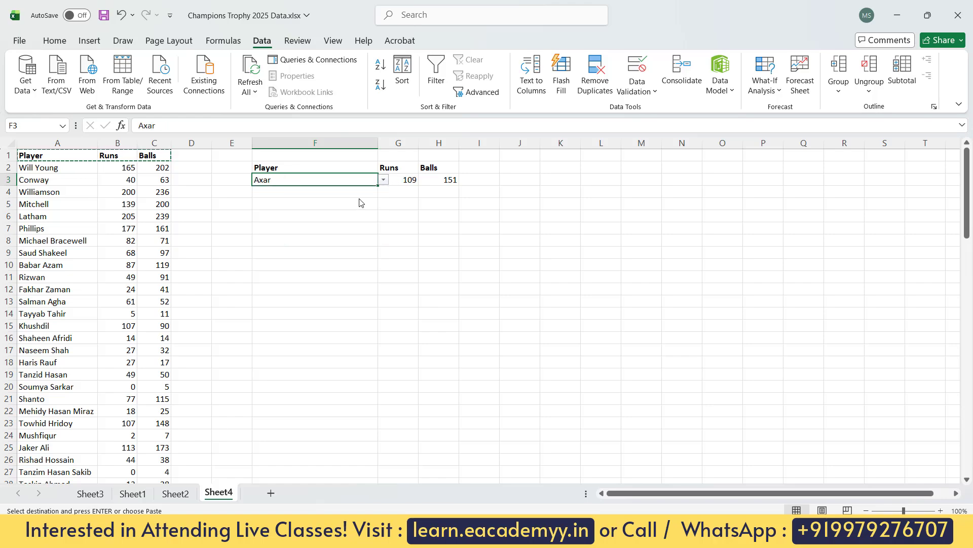
- Choose Kohli from the F3 player list, followed by Shreyas Iyer
{"action": "left_click", "coordinate": [384, 181]}
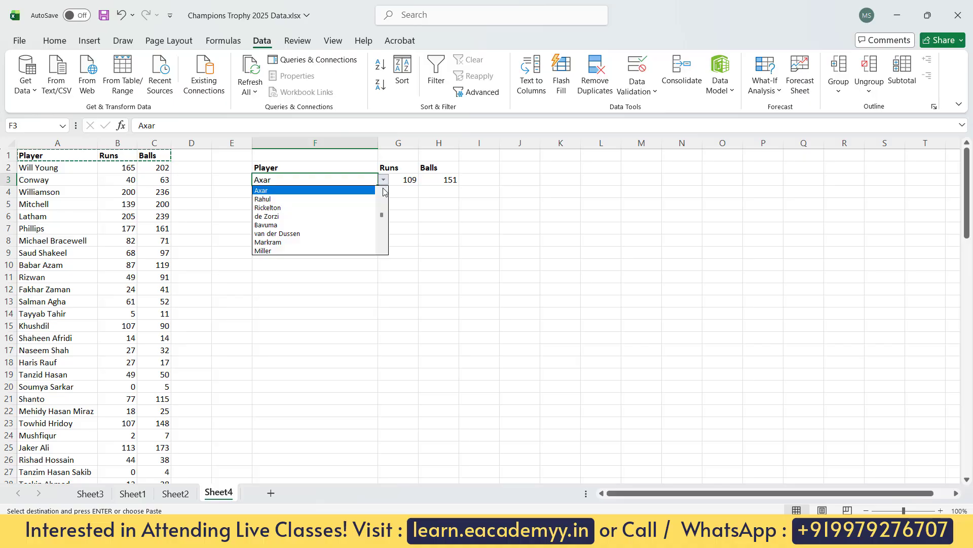
{"action": "scroll", "coordinate": [384, 192], "scroll_direction": "up", "scroll_amount": 3}
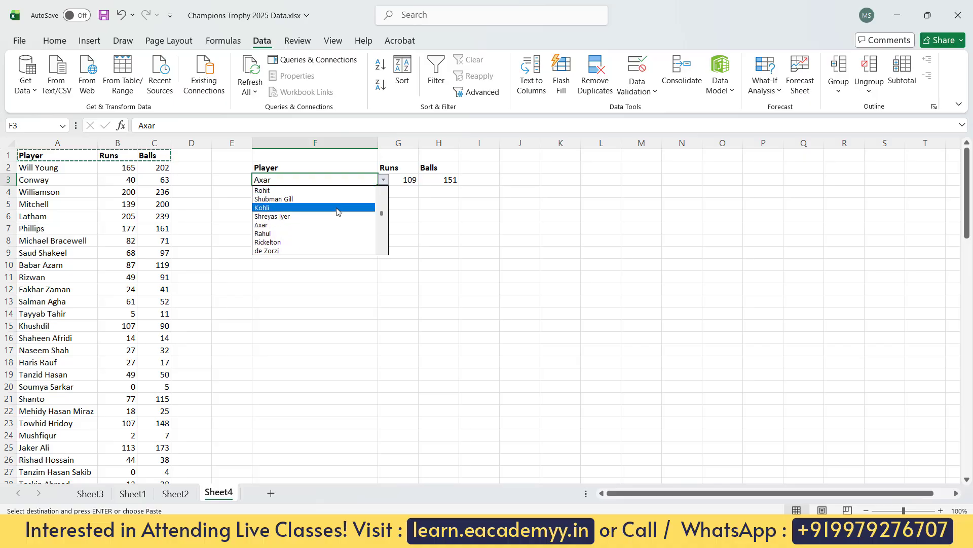
{"action": "left_click", "coordinate": [338, 210]}
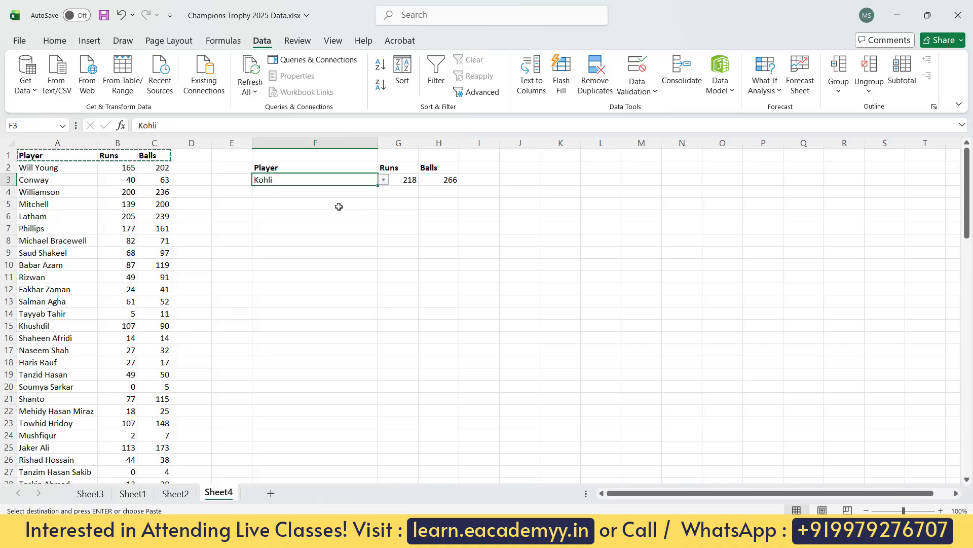
{"action": "left_click", "coordinate": [385, 181]}
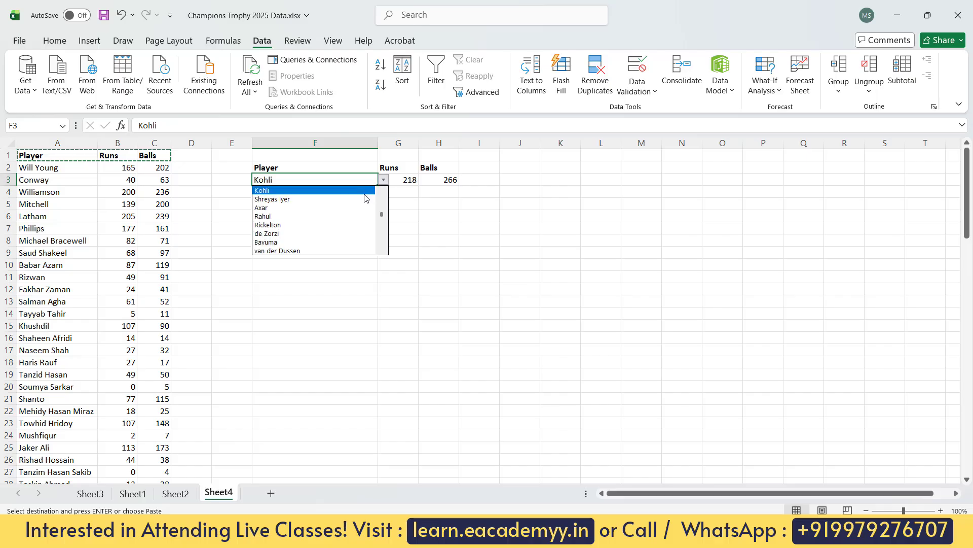
{"action": "left_click", "coordinate": [367, 199]}
- Choose Rahul from the F3 player list
{"action": "left_click", "coordinate": [384, 180]}
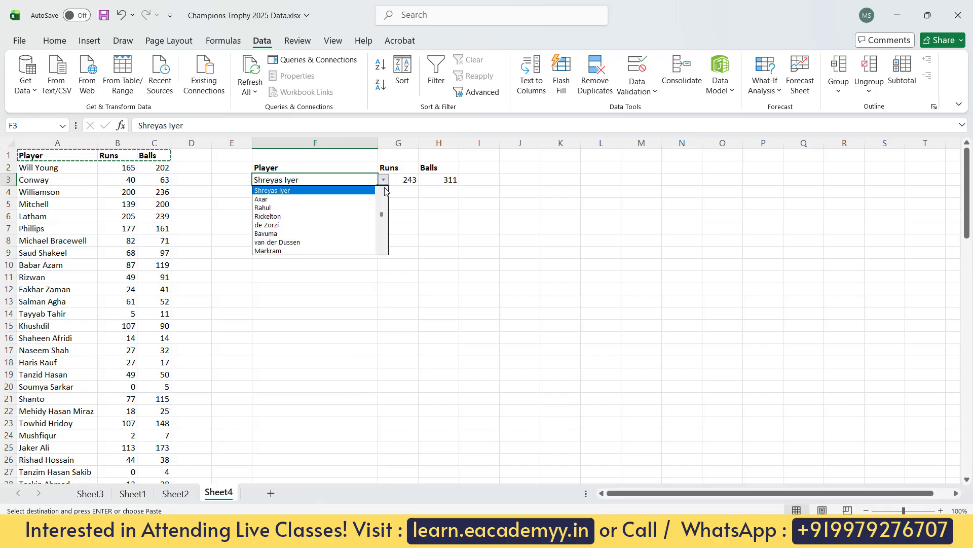
{"action": "scroll", "coordinate": [385, 192], "scroll_direction": "up", "scroll_amount": 2}
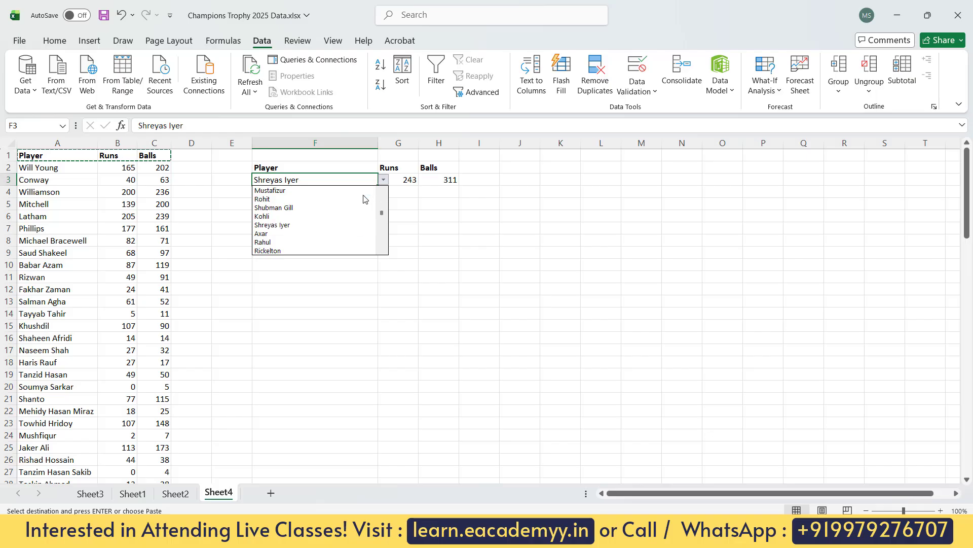
{"action": "left_click", "coordinate": [338, 242]}
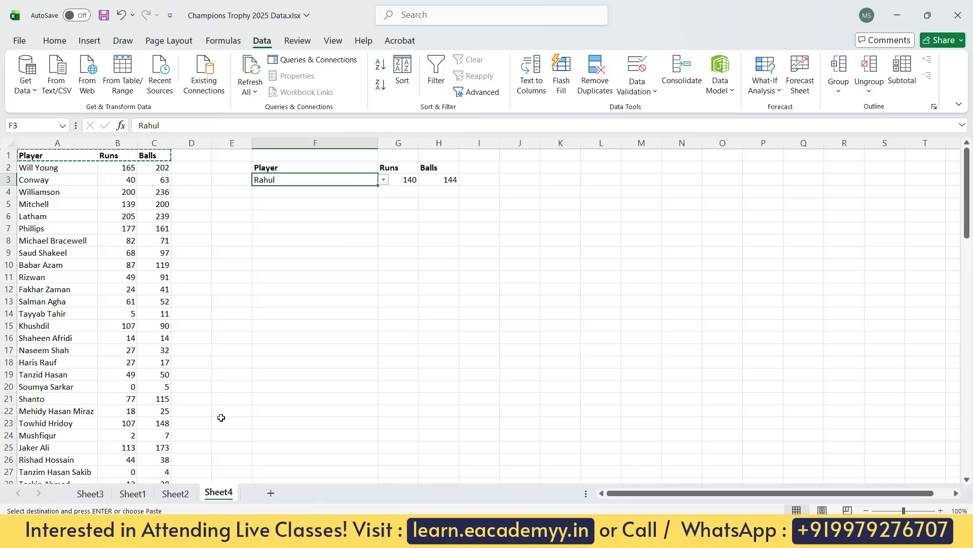
- Review the match and team data on Sheet2 and the tournament totals on Sheet3
{"action": "left_click", "coordinate": [186, 498]}
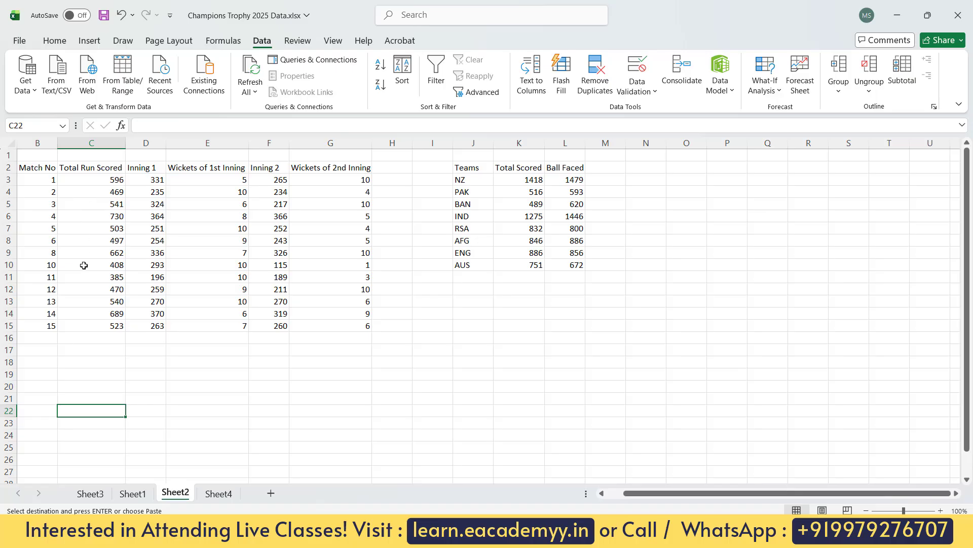
{"action": "left_click", "coordinate": [94, 495]}
{"action": "left_click", "coordinate": [135, 266]}
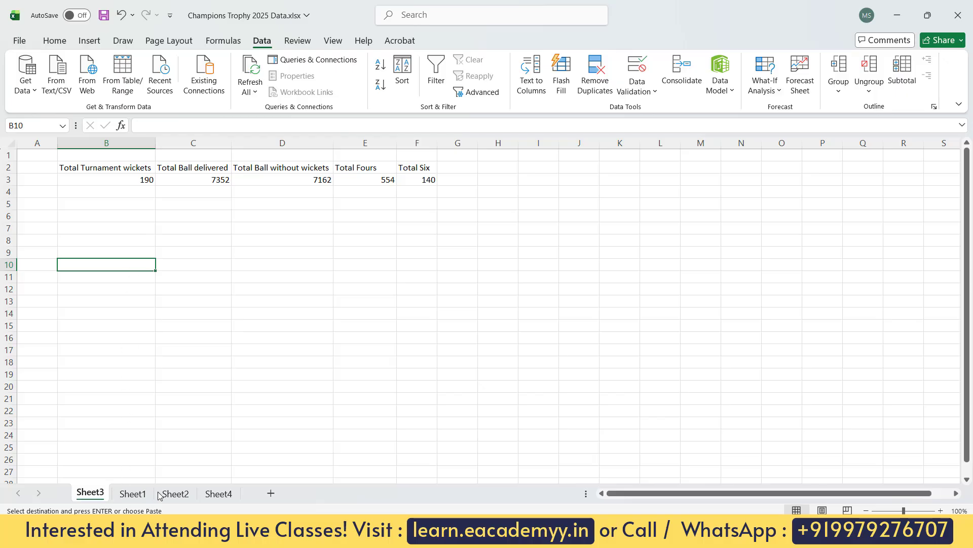
{"action": "left_click", "coordinate": [173, 494]}
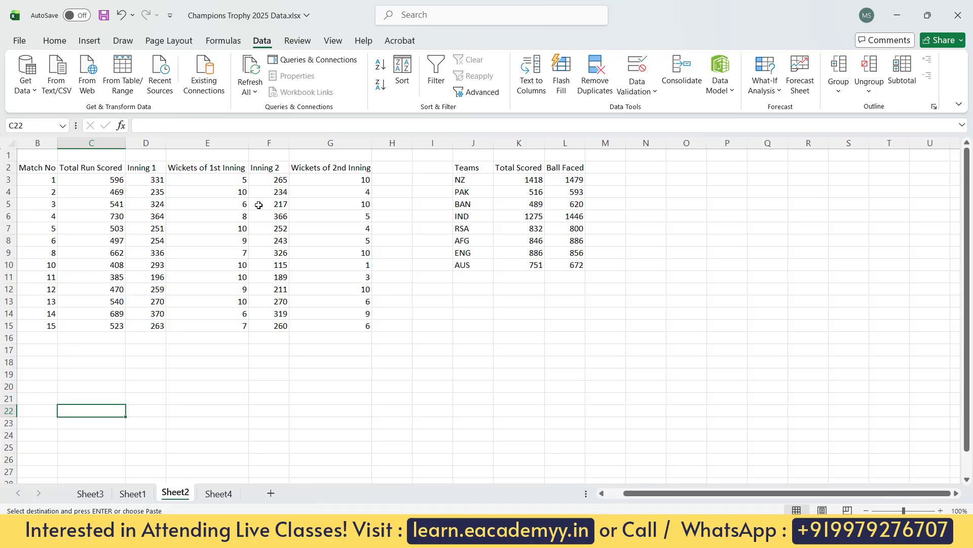
- Return to Sheet4 and try to enter the unlisted name test in F3 to check its validation
{"action": "left_click", "coordinate": [220, 494]}
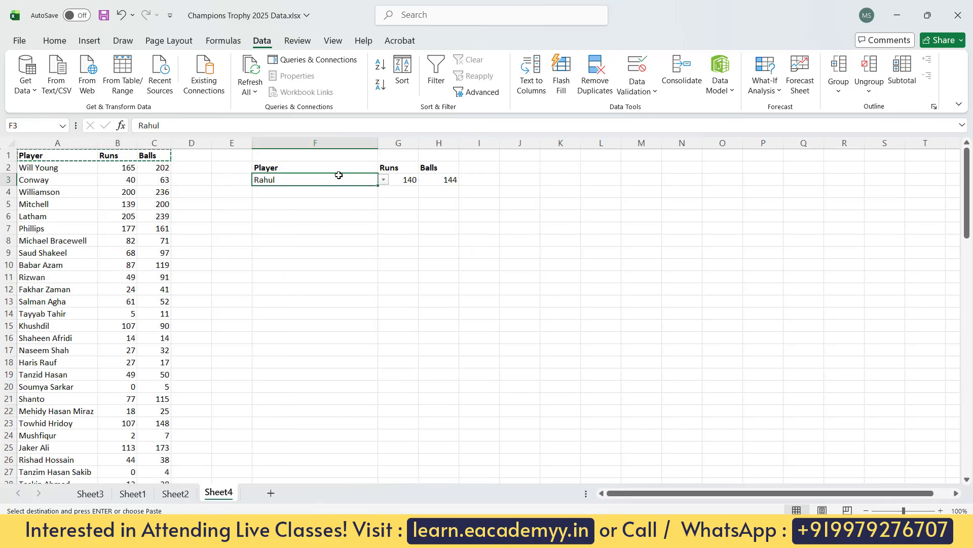
{"action": "type", "text": "test"}
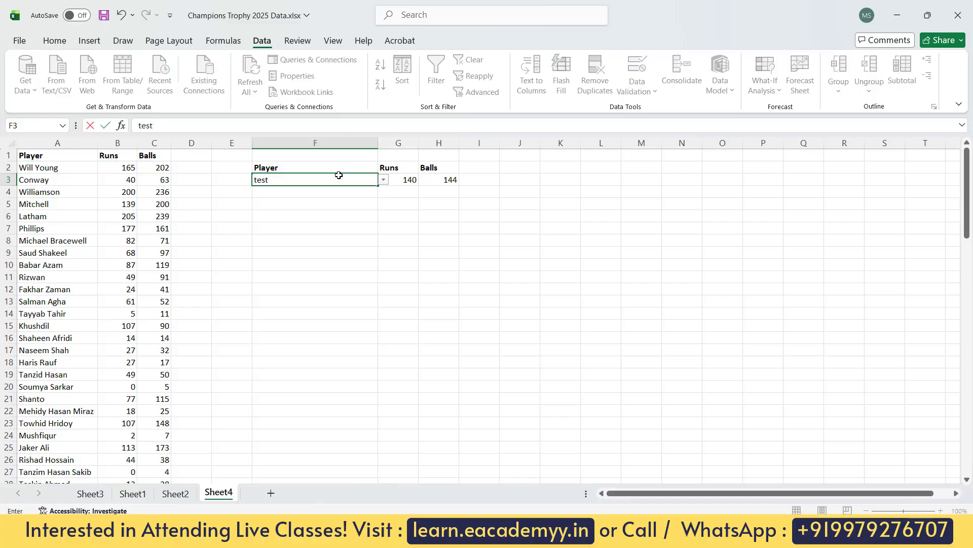
{"action": "key", "text": "Return"}
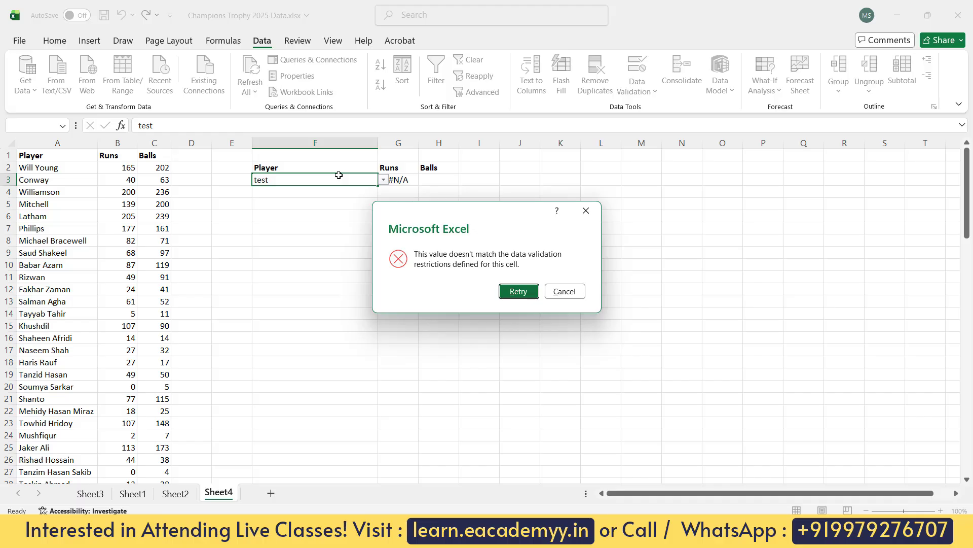
{"action": "key", "text": "Tab"}
{"action": "key", "text": "Return"}
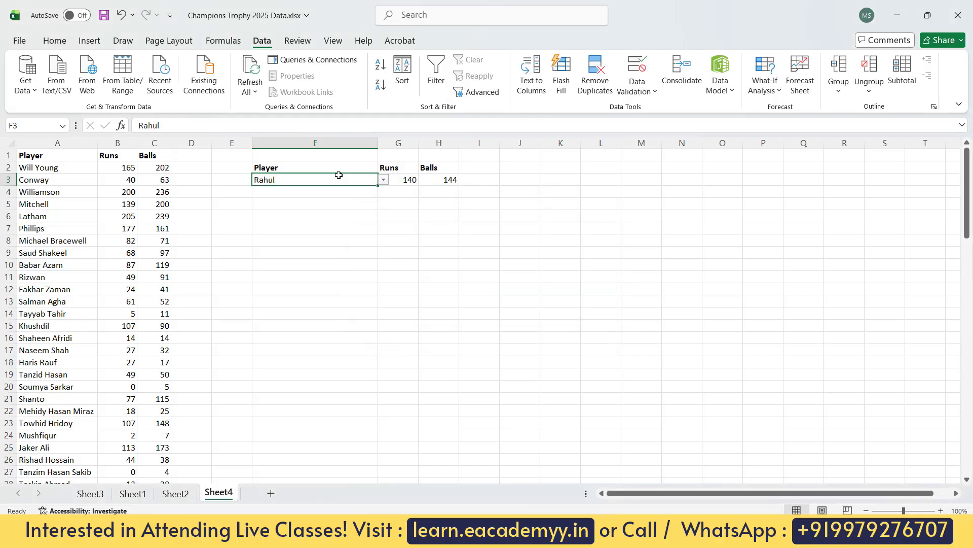
- Try to remove the validation from F3 with the Clear Validation Circles command
{"action": "double_click", "coordinate": [339, 174]}
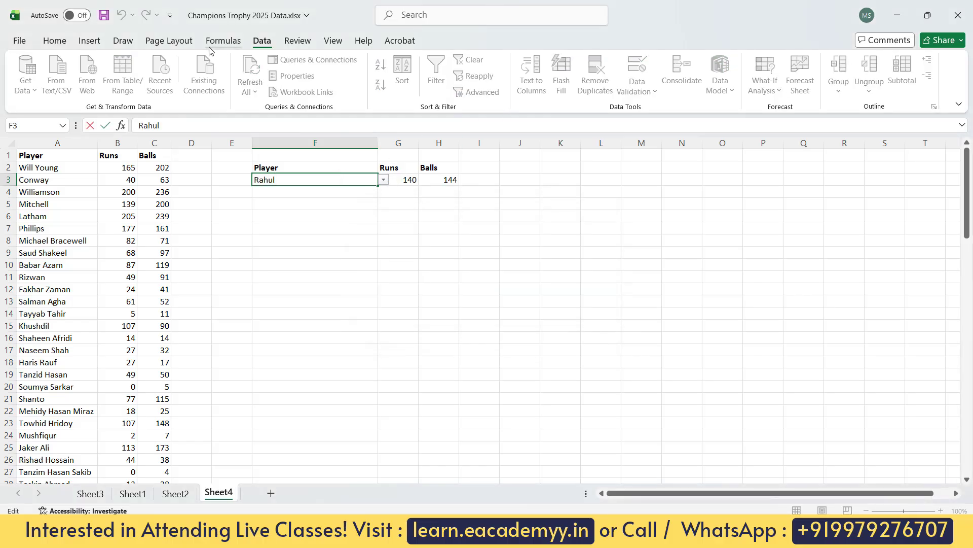
{"action": "left_click", "coordinate": [613, 316]}
{"action": "left_click", "coordinate": [295, 178]}
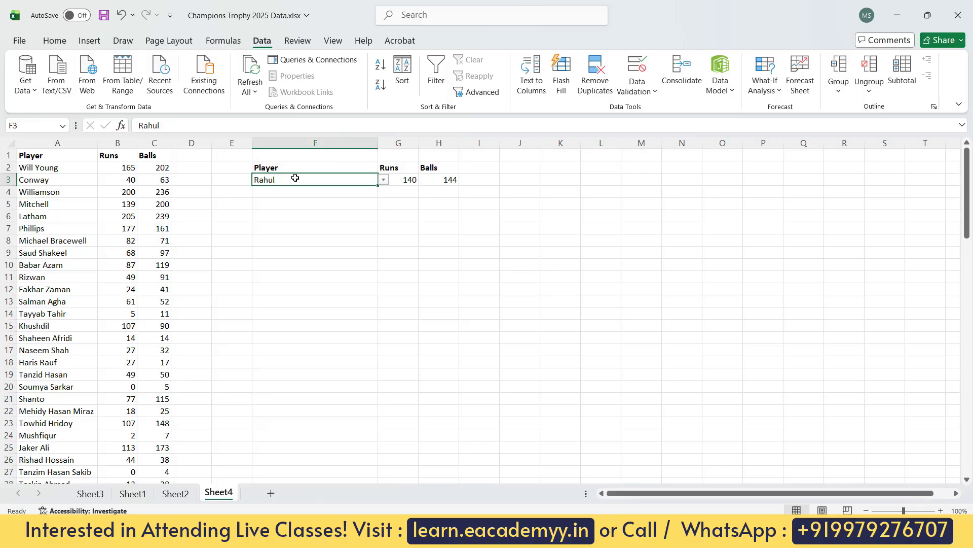
{"action": "left_click", "coordinate": [637, 89]}
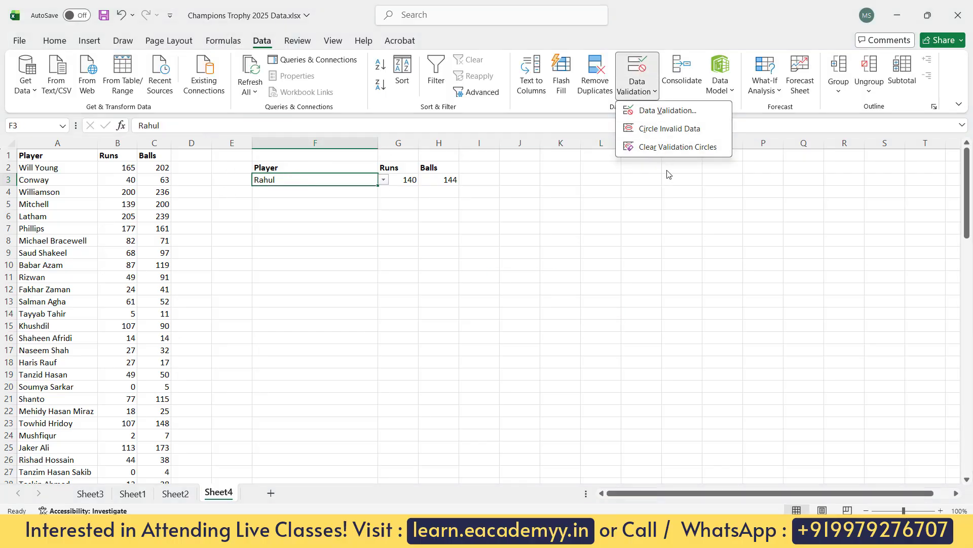
{"action": "left_click", "coordinate": [673, 148]}
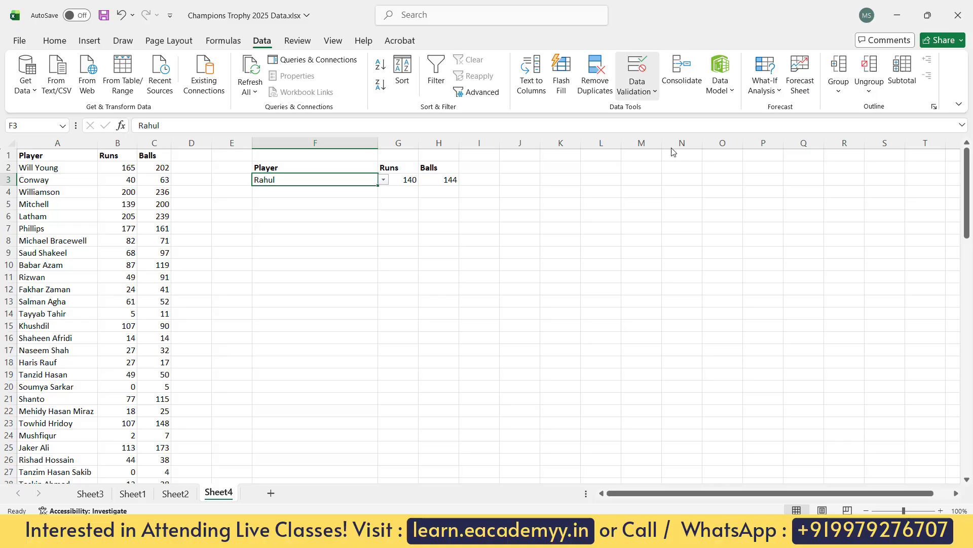
{"action": "left_click", "coordinate": [601, 277]}
- Clear the player name in F3 and delete the cell itself to get rid of its drop-down list
{"action": "left_click", "coordinate": [316, 181]}
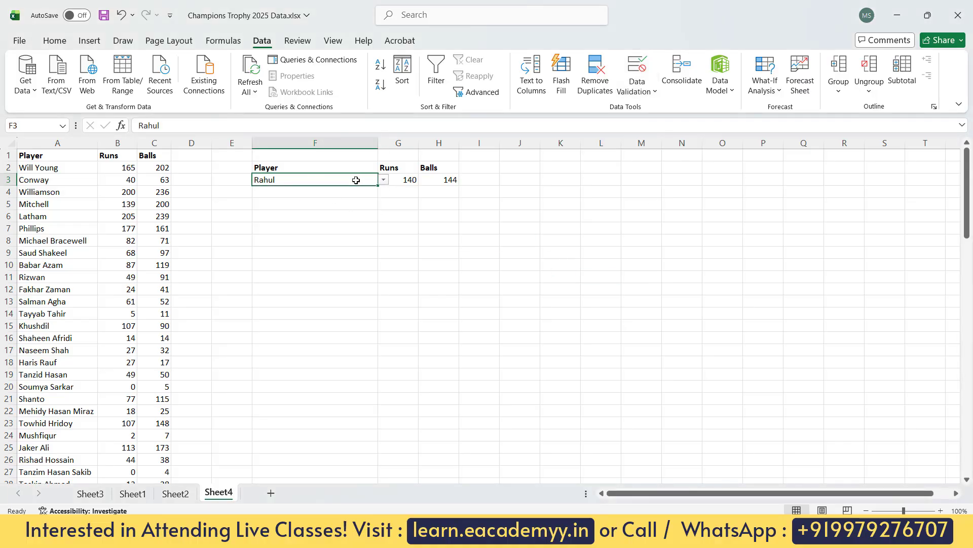
{"action": "key", "text": "Delete"}
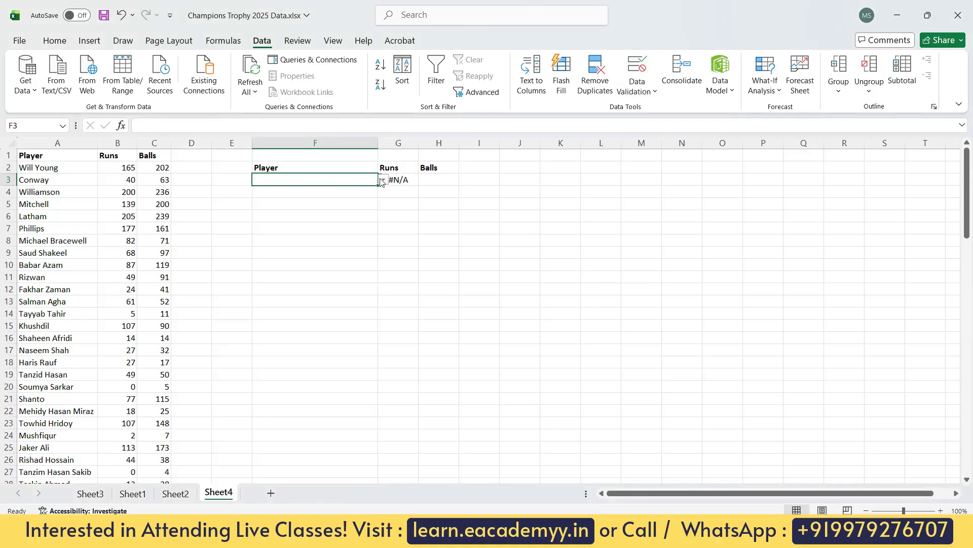
{"action": "right_click", "coordinate": [361, 183]}
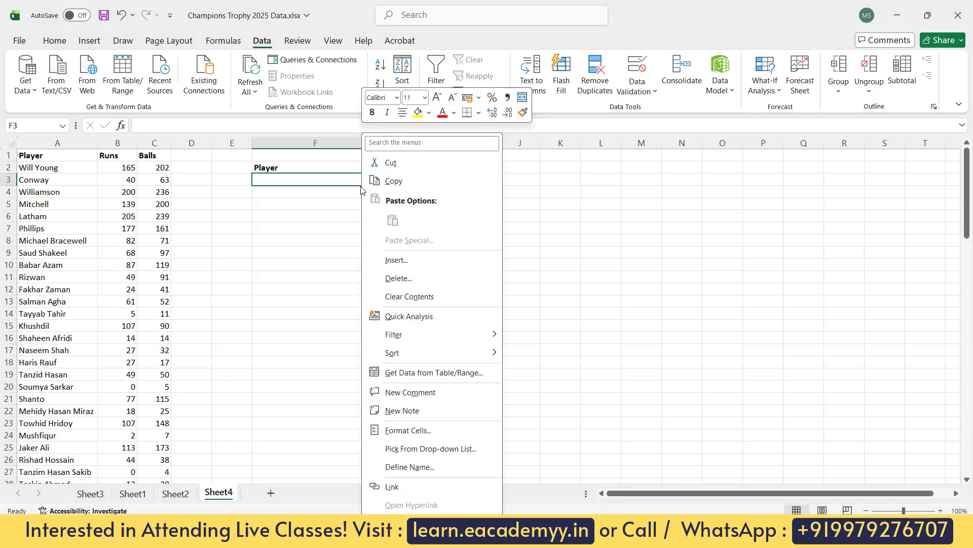
{"action": "left_click", "coordinate": [398, 279]}
{"action": "key", "text": "Return"}
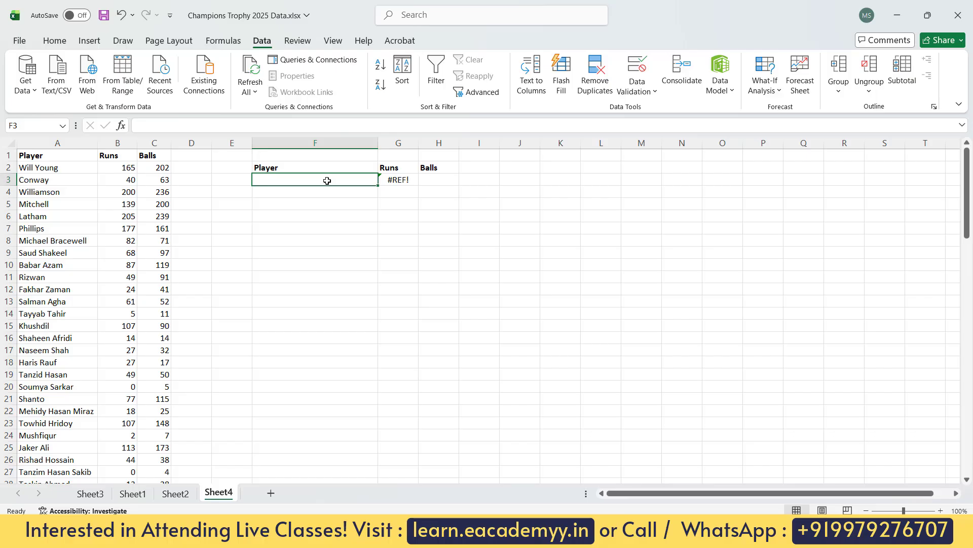
- Enter Latham as the player in F3 and inspect the lookup formula in G3
{"action": "type", "text": "La"}
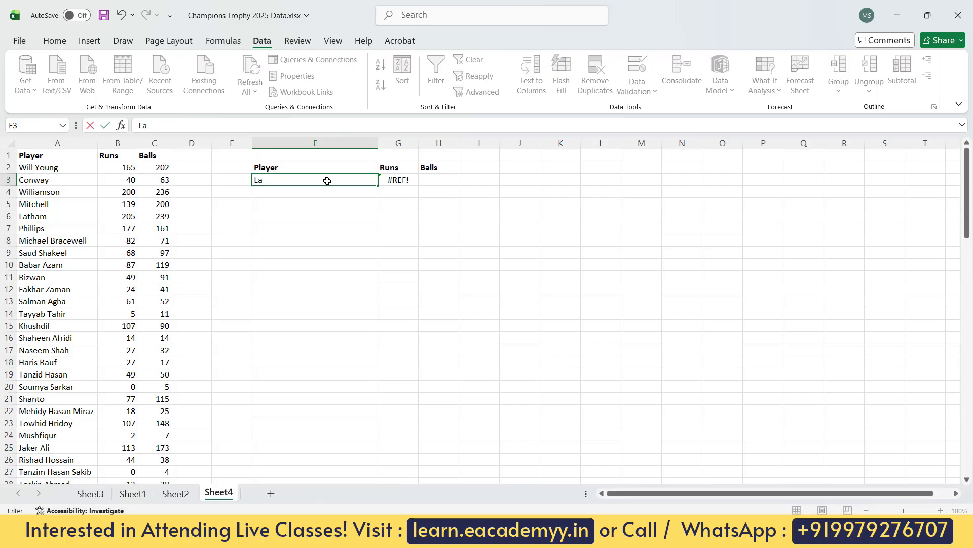
{"action": "type", "text": "tham"}
{"action": "key", "text": "Return"}
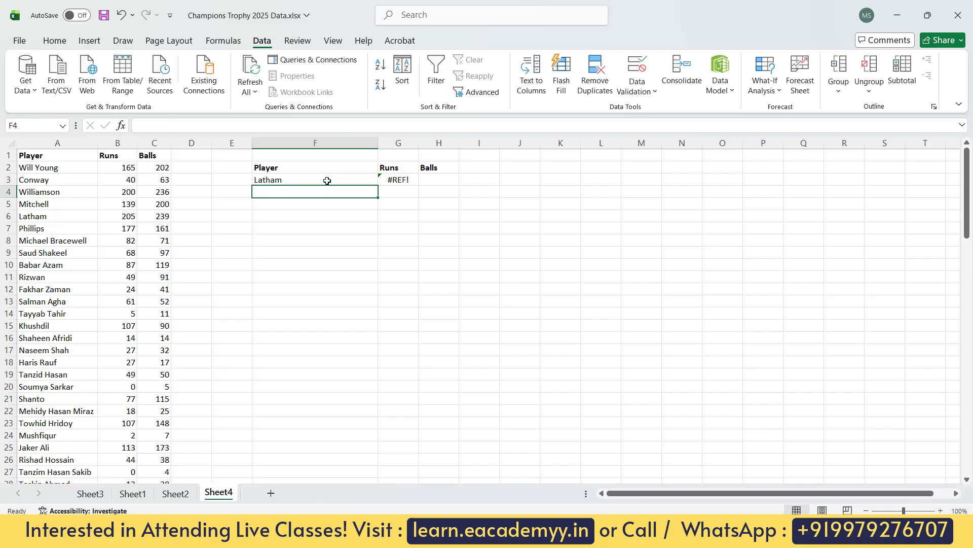
{"action": "key", "text": "Up"}
{"action": "key", "text": "Right"}
{"action": "key", "text": "Left"}
{"action": "key", "text": "Right"}
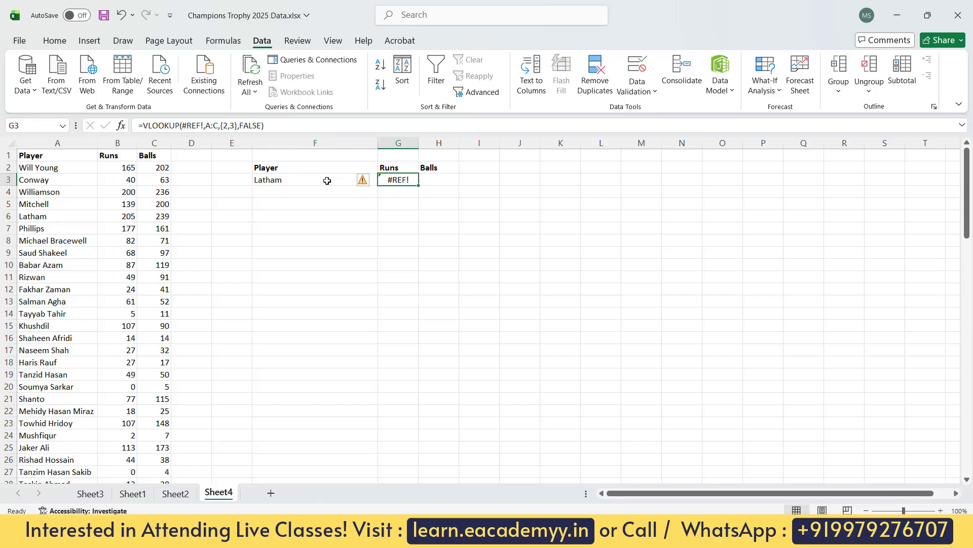
- Repair the broken reference in G3 so the formula reads =VLOOKUP(F3,A:C,{2,3},FALSE)
{"action": "key", "text": "F2"}
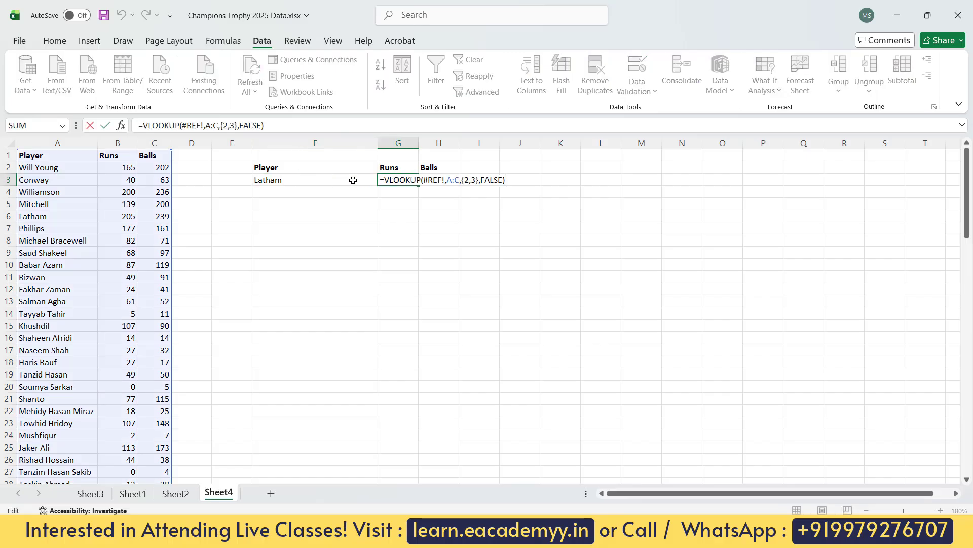
{"action": "left_click_drag", "start_coordinate": [446, 179], "coordinate": [422, 179]}
{"action": "key", "text": "BackSpace"}
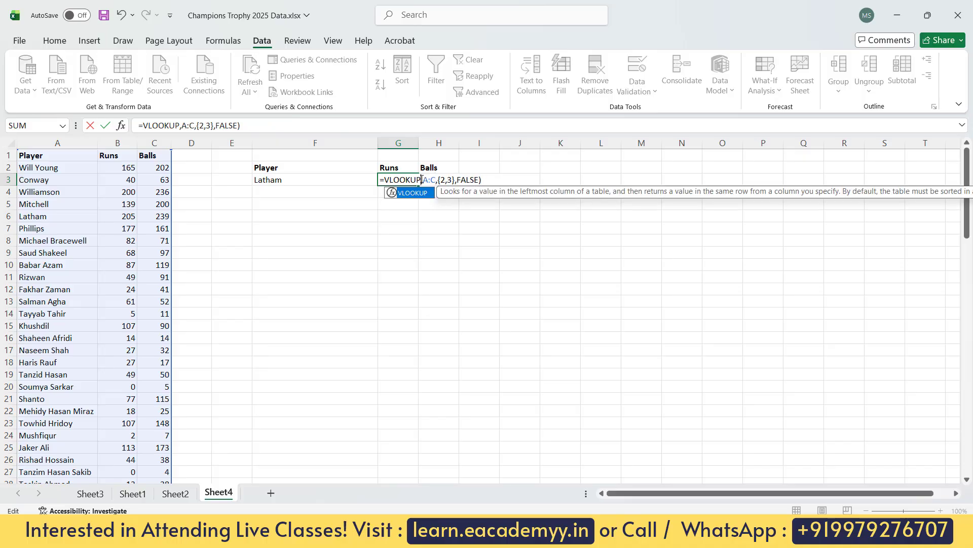
{"action": "key", "text": "Return"}
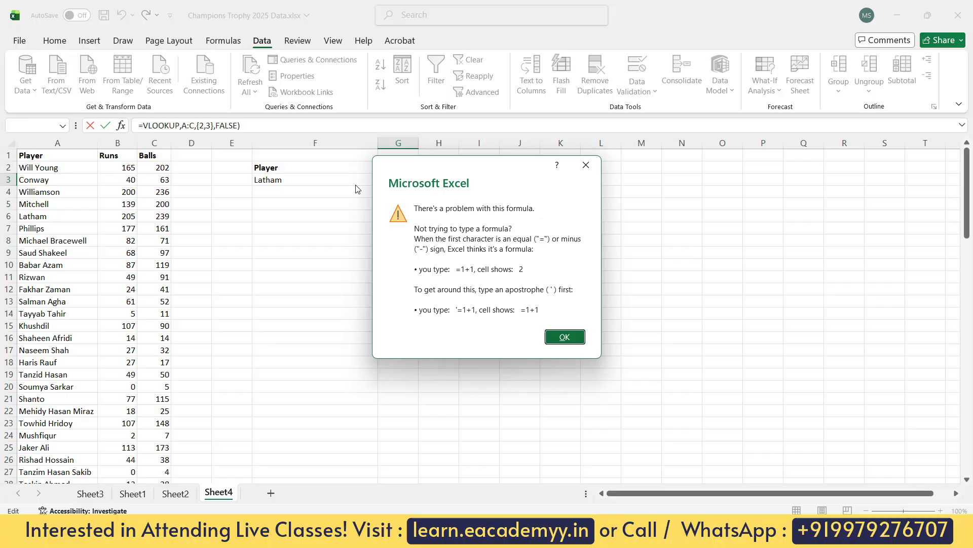
{"action": "left_click", "coordinate": [564, 336]}
{"action": "left_click", "coordinate": [421, 182]}
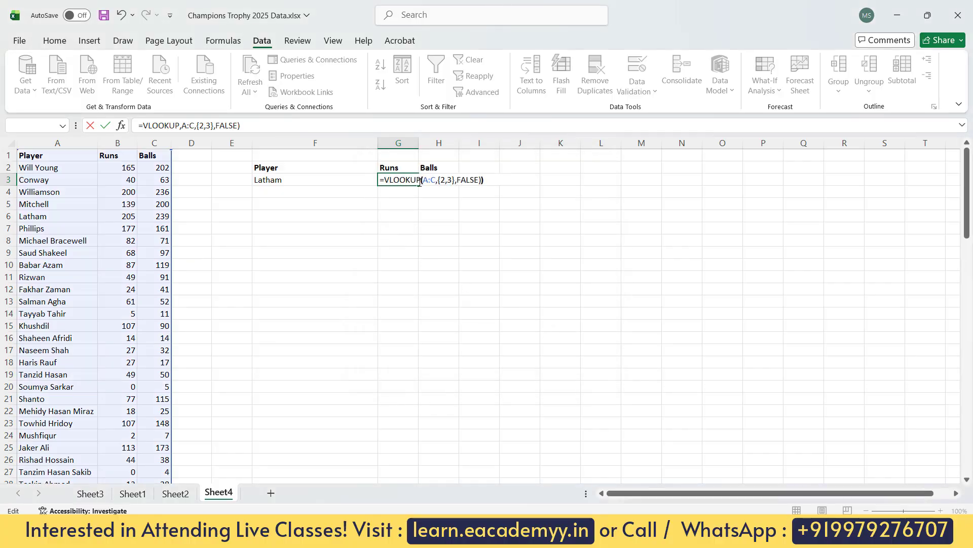
{"action": "type", "text": "("}
{"action": "left_click", "coordinate": [305, 177]}
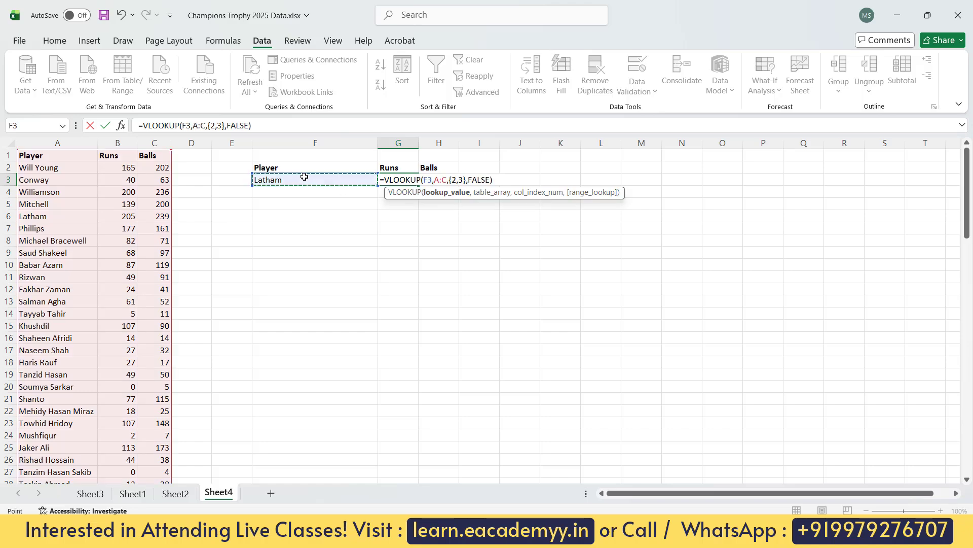
{"action": "key", "text": "Return"}
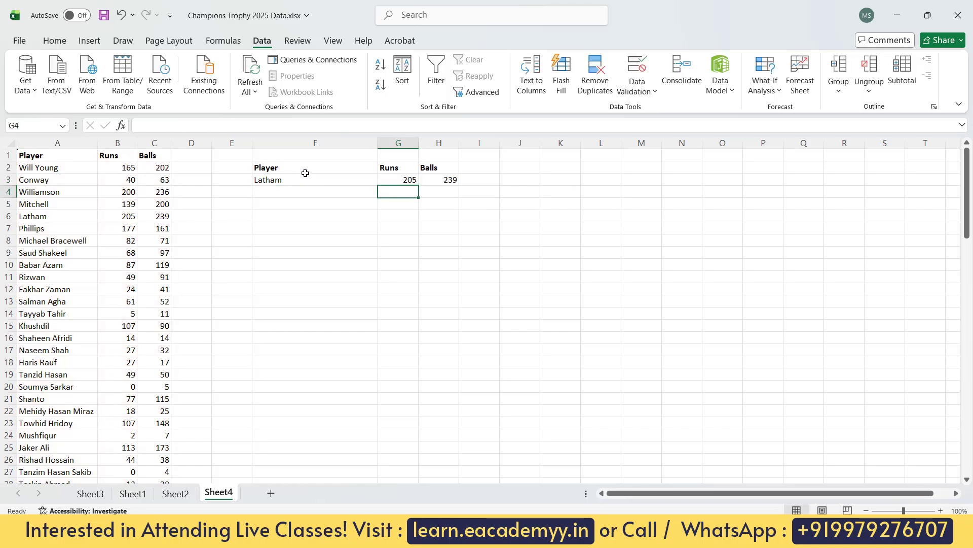
- Replace the player in F3 with the unlisted name Kapil and check the lookup result in G3
{"action": "left_click", "coordinate": [306, 173]}
{"action": "double_click", "coordinate": [306, 181]}
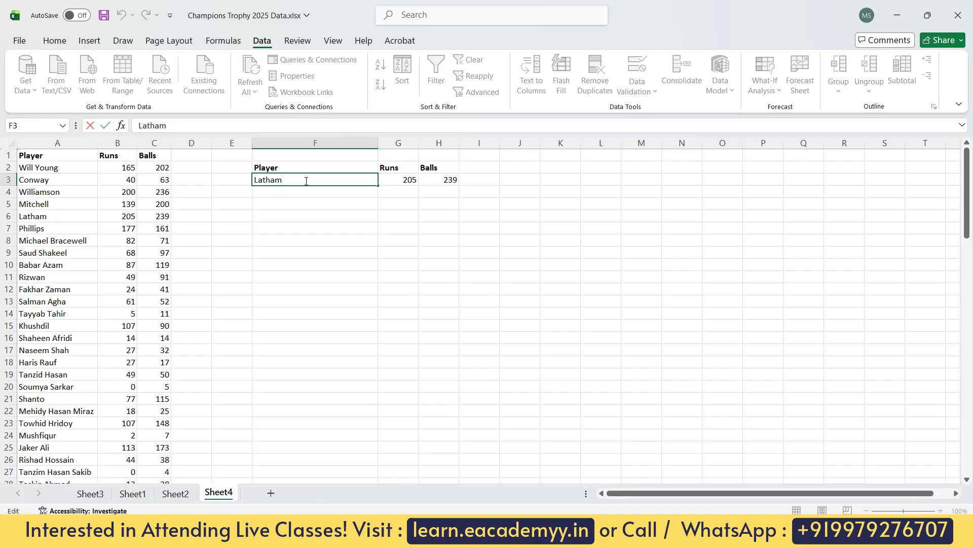
{"action": "key", "text": "BackSpace"}
{"action": "key", "text": "BackSpace"}
{"action": "key", "text": "BackSpace"}
{"action": "key", "text": "BackSpace"}
{"action": "key", "text": "BackSpace"}
{"action": "key", "text": "BackSpace"}
{"action": "type", "text": "Kapil"}
{"action": "key", "text": "Return"}
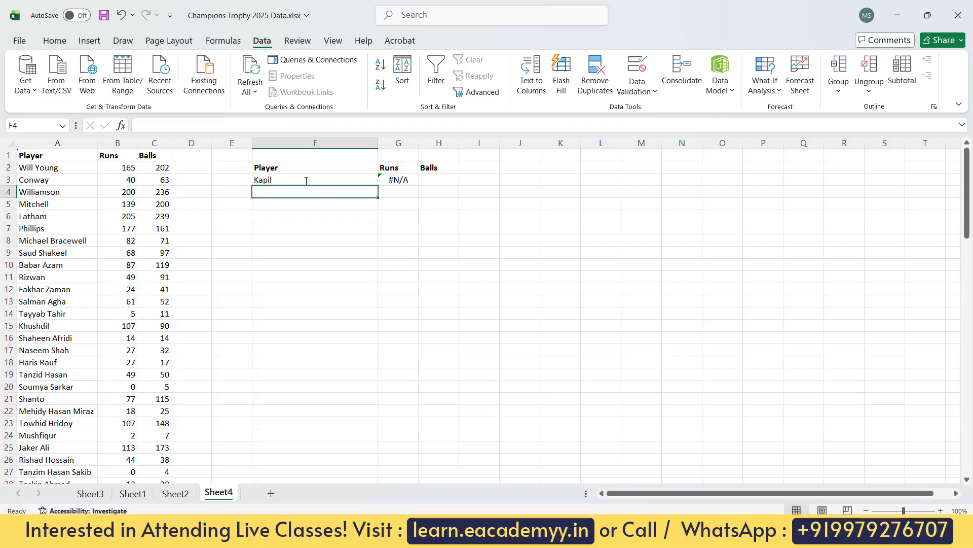
{"action": "left_click", "coordinate": [412, 180]}
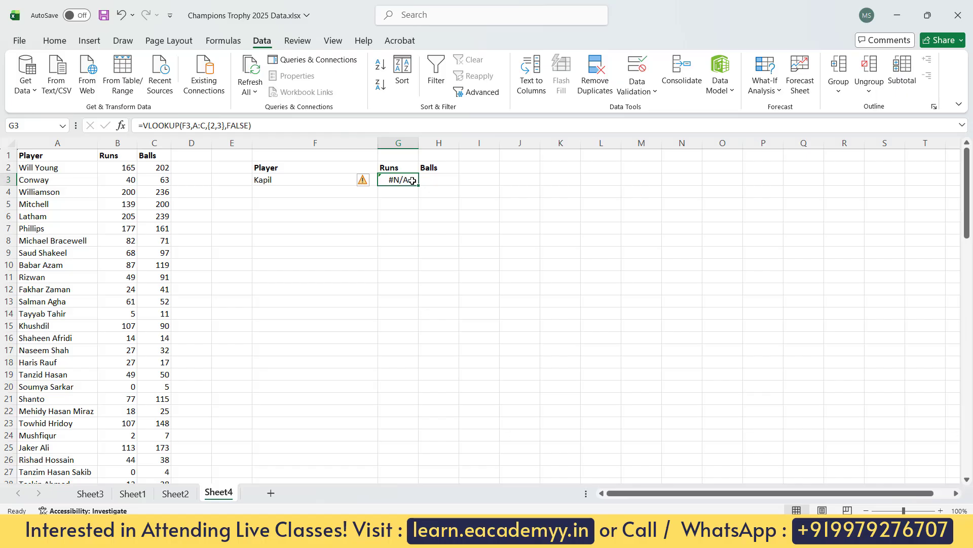
{"action": "left_click", "coordinate": [301, 181]}
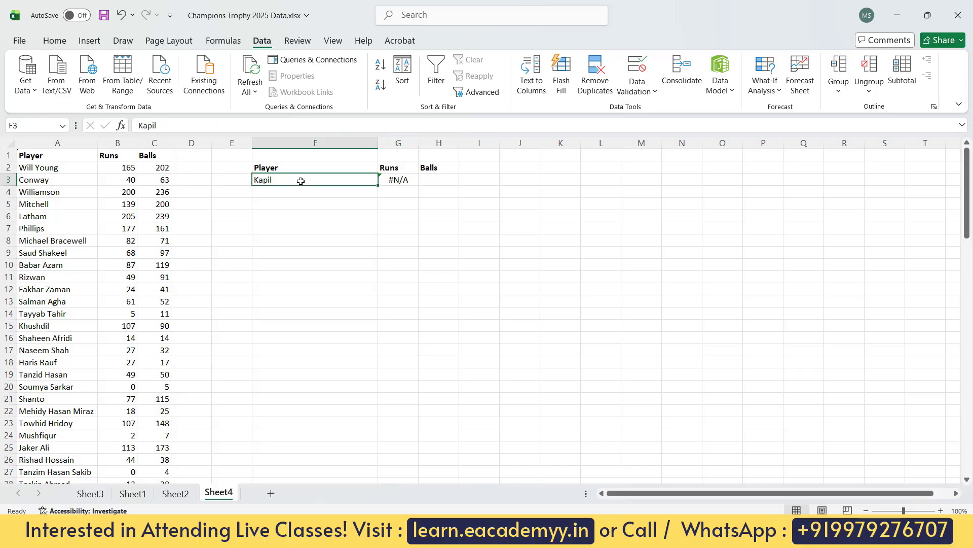
- Wrap the VLOOKUP in G3 in IFERROR with "No Data Found" as the fallback text, and autofit column G
{"action": "left_click", "coordinate": [401, 179]}
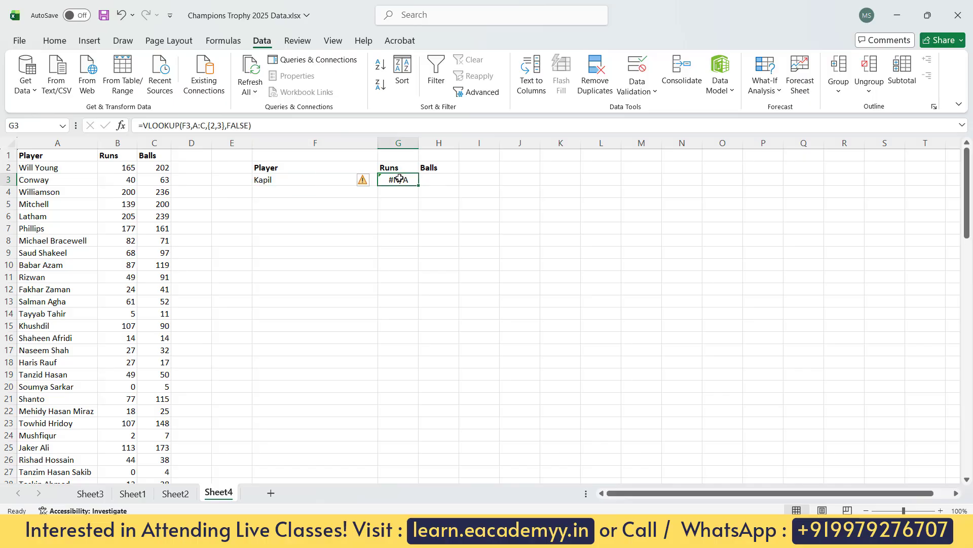
{"action": "left_click", "coordinate": [145, 125]}
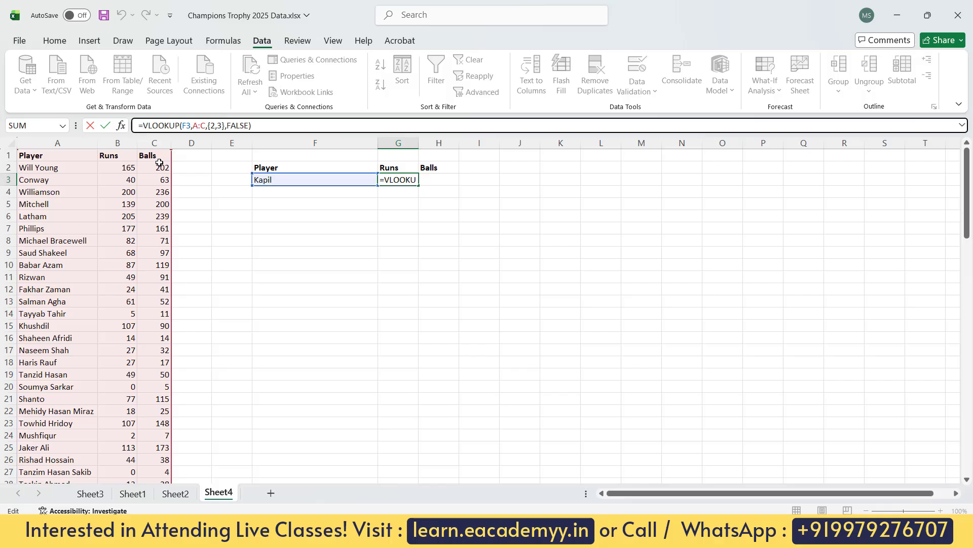
{"action": "type", "text": "if"}
{"action": "key", "text": "Down"}
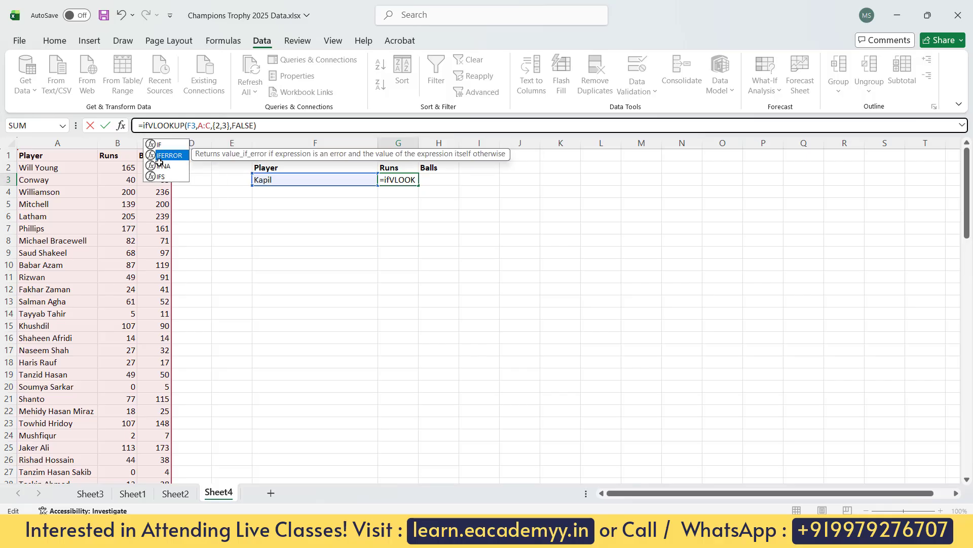
{"action": "key", "text": "Tab"}
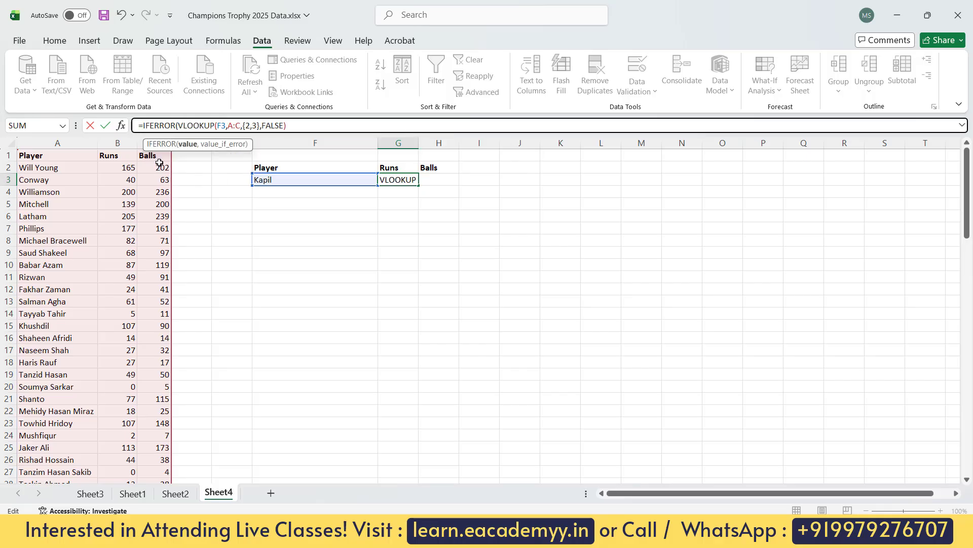
{"action": "key", "text": "End"}
{"action": "type", "text": ","}
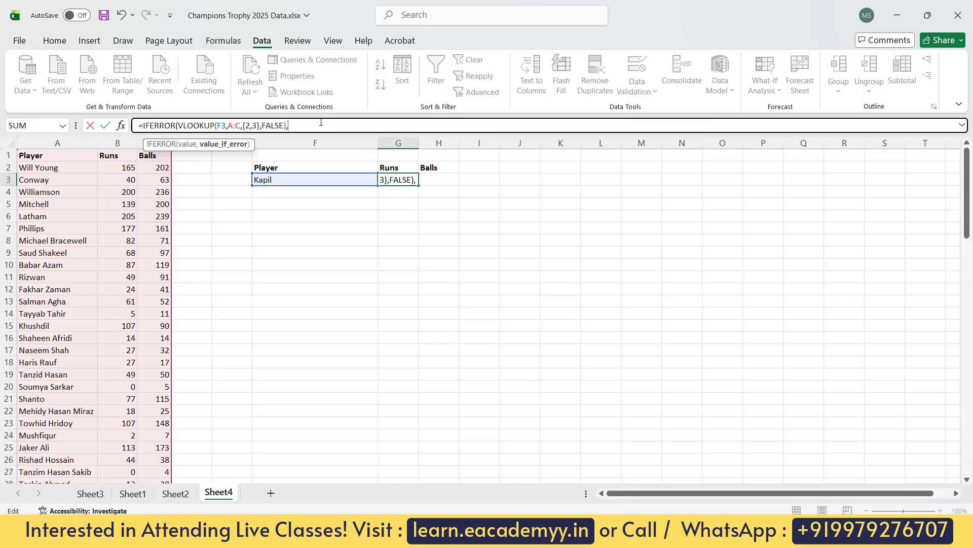
{"action": "type", "text": "\"No Data Found\")"}
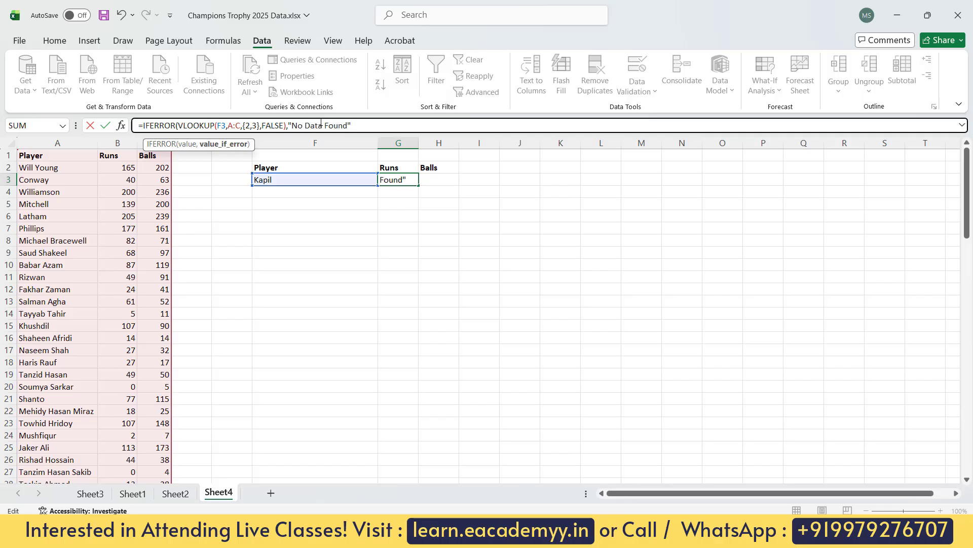
{"action": "key", "text": "Return"}
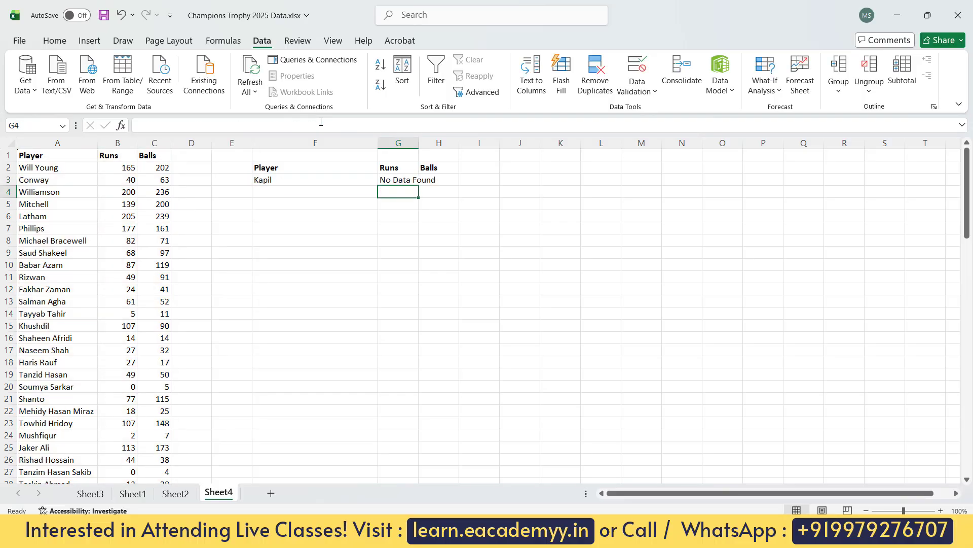
{"action": "double_click", "coordinate": [418, 143]}
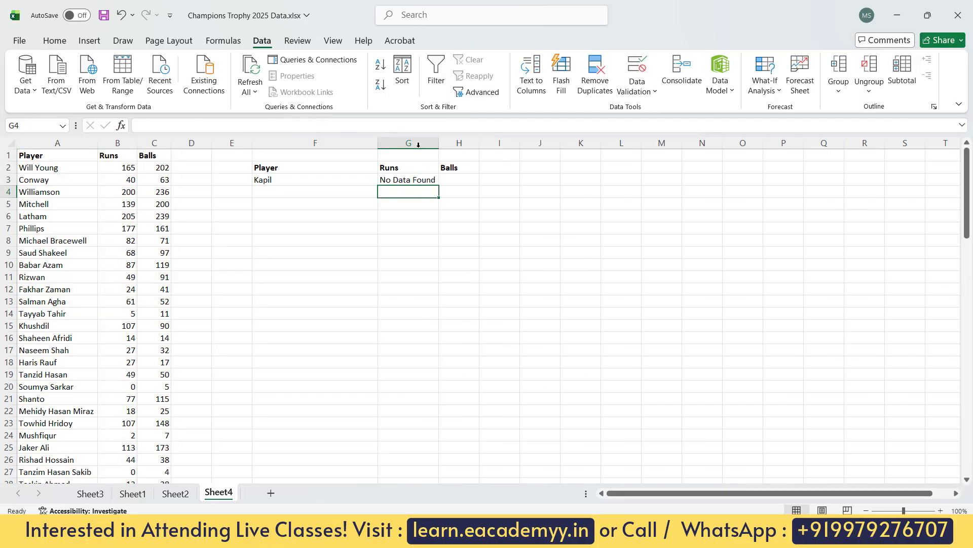
- Enter Kohli as the player in F3 to test the formula with a listed name
{"action": "left_click", "coordinate": [313, 179]}
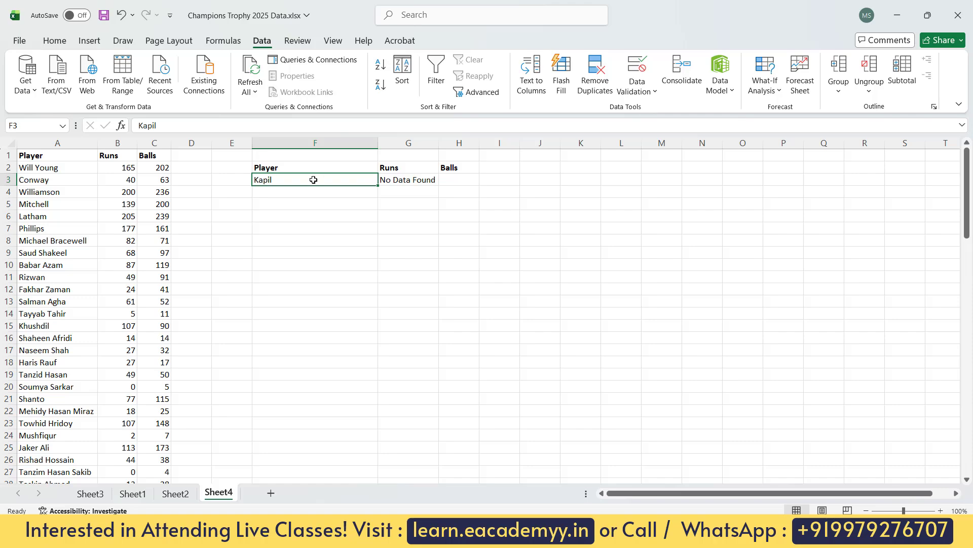
{"action": "type", "text": "Kohli"}
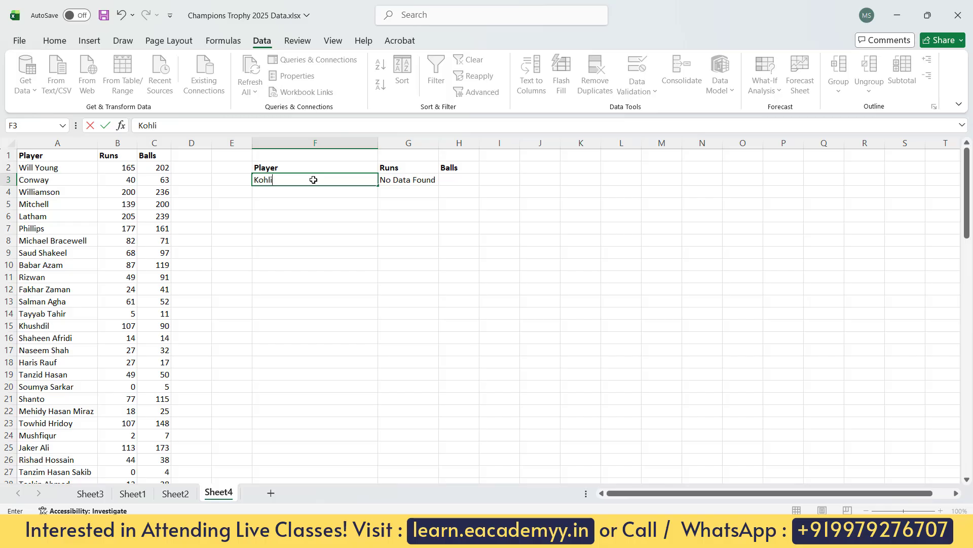
{"action": "key", "text": "Return"}
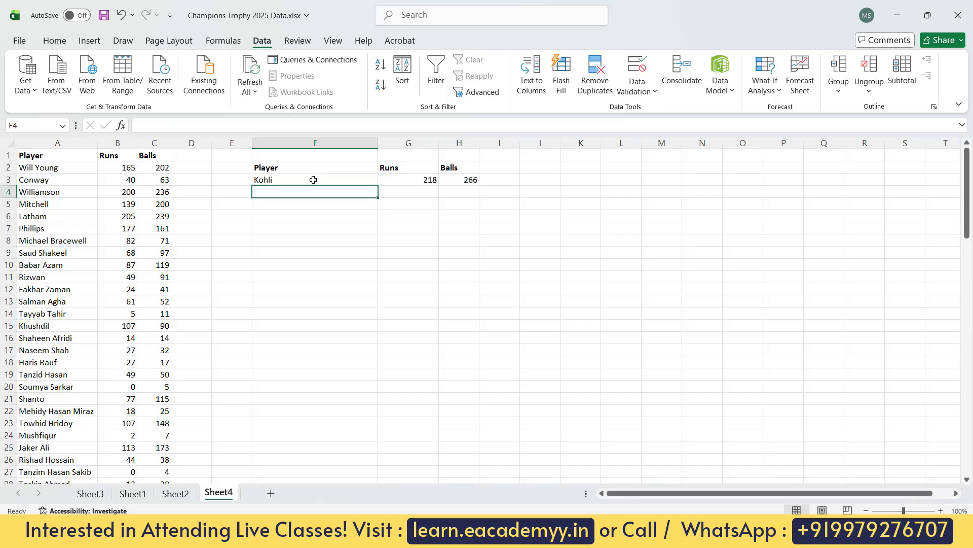
- Enter the unlisted text asd as the player in F3 and inspect the IFERROR formula in G3
{"action": "left_click", "coordinate": [314, 179]}
{"action": "type", "text": "asd"}
{"action": "key", "text": "Return"}
{"action": "left_click", "coordinate": [314, 180]}
{"action": "key", "text": "Right"}
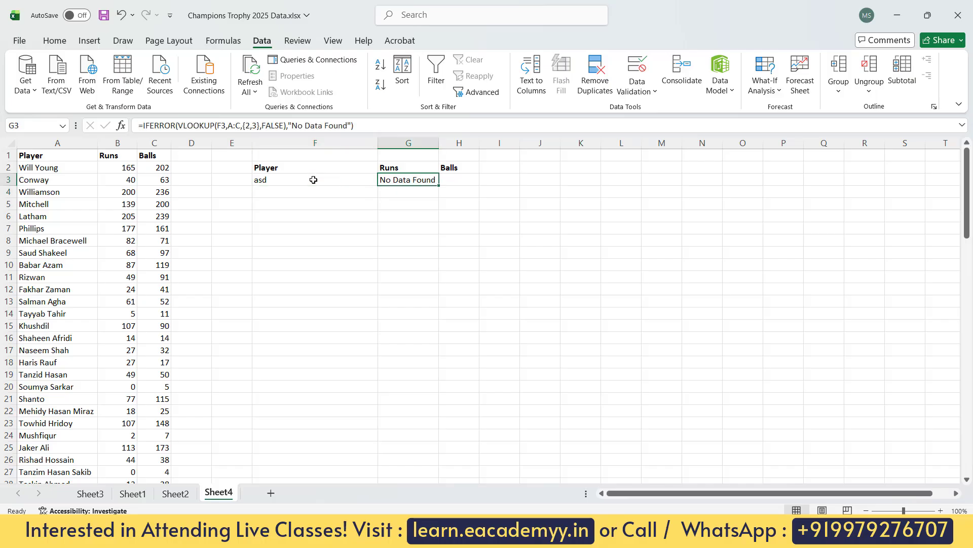